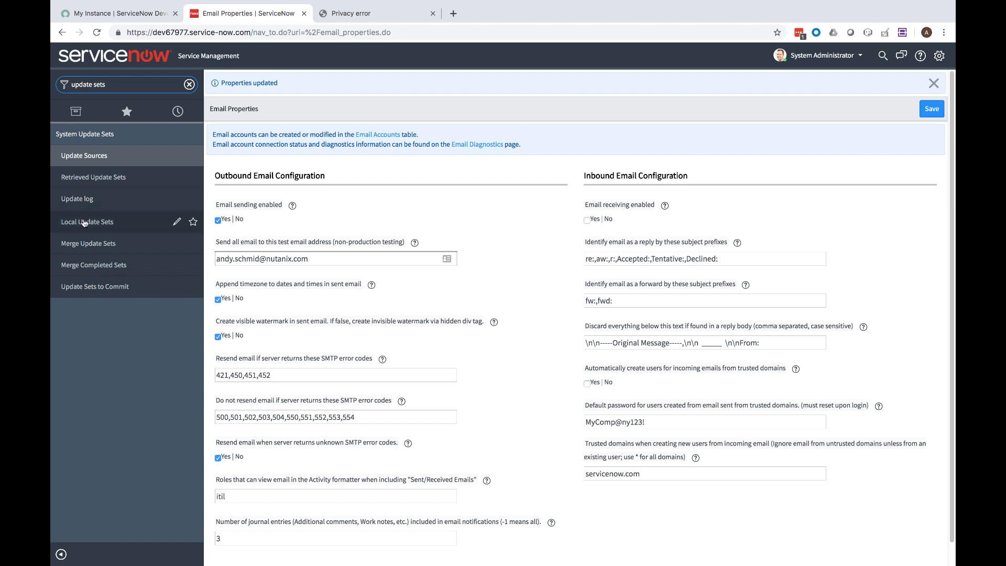
Import the update set file ServivceNow Calm Plugin GA v1.0.xml from Downloads into Retrieved Update Sets
left_click(90, 182)
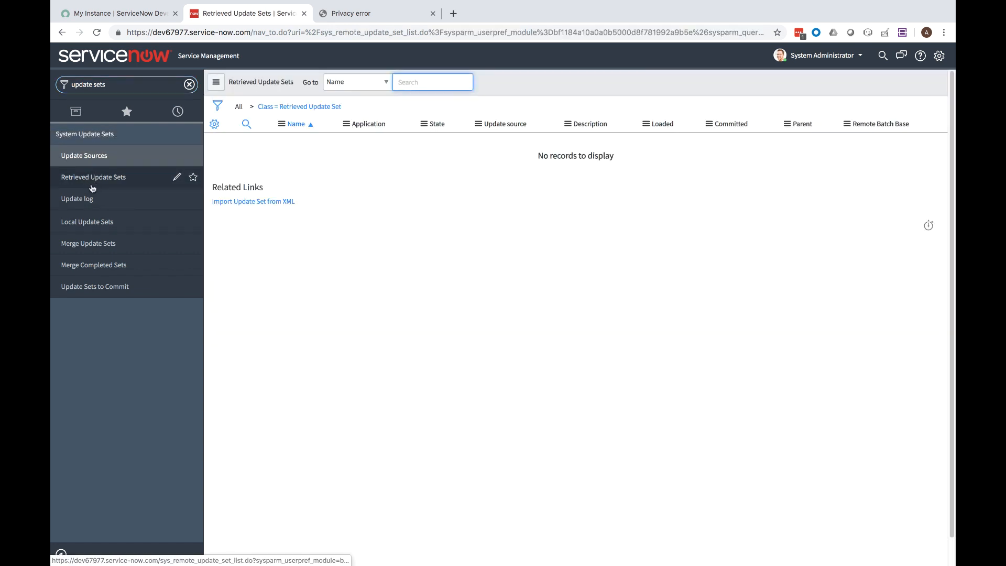
left_click(276, 203)
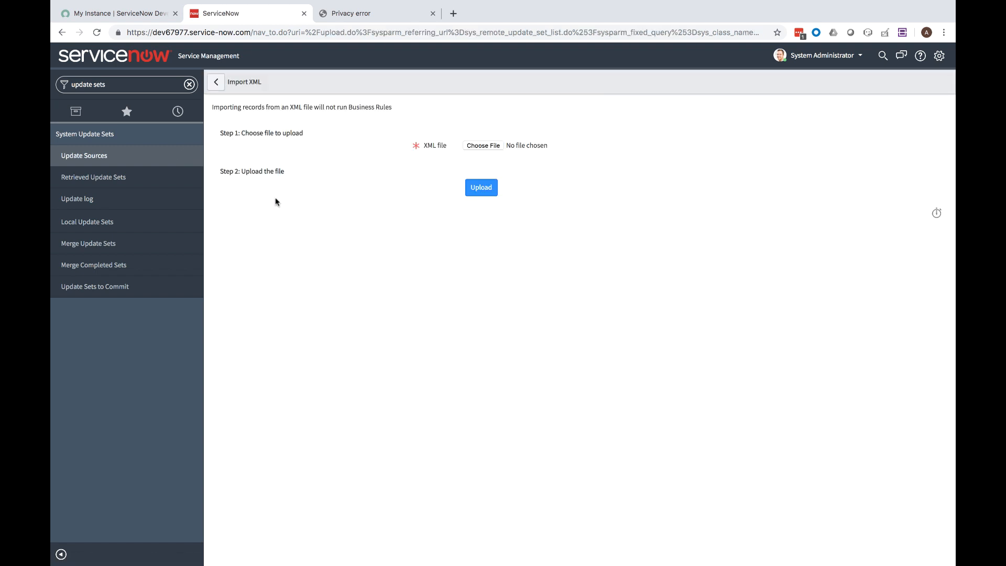
left_click(474, 147)
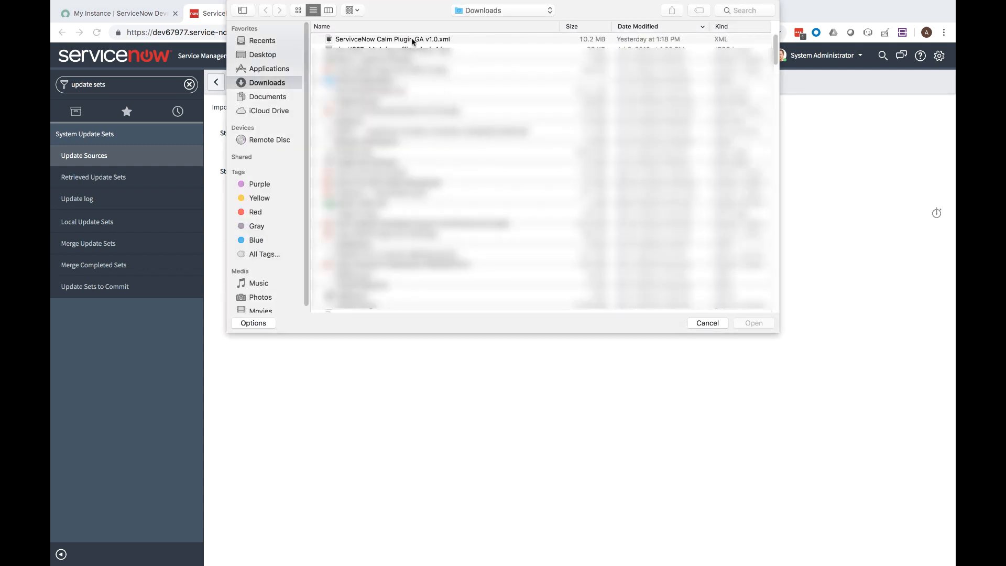
left_click(413, 40)
key("Return")
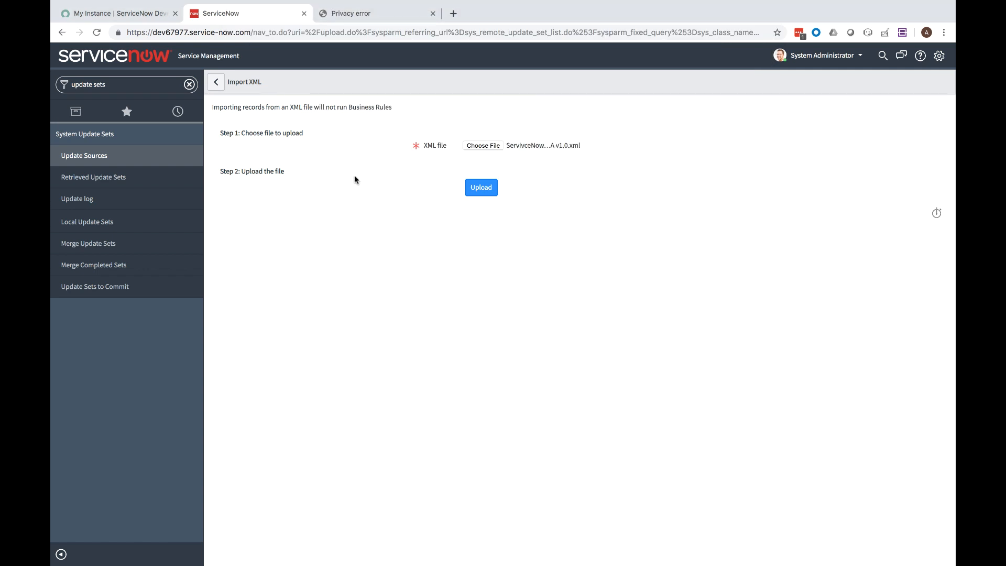
left_click(485, 191)
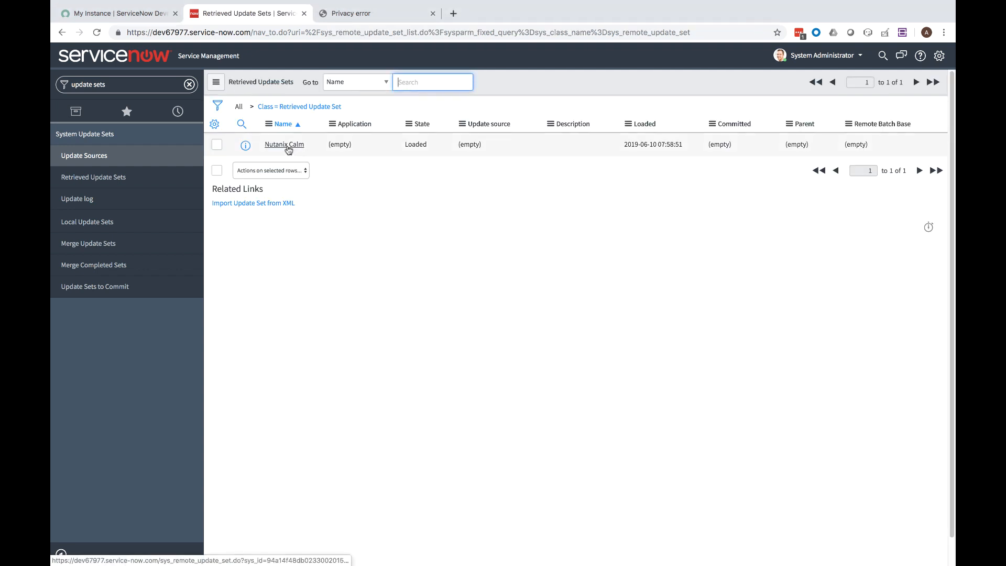
Open the Nutanix Calm retrieved update set and run its preview
left_click(287, 149)
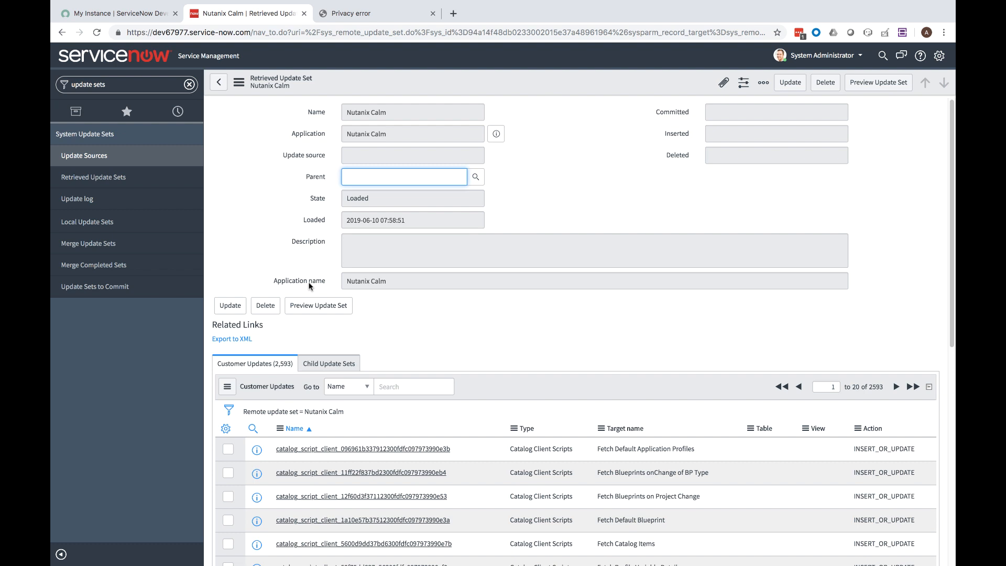
left_click(307, 308)
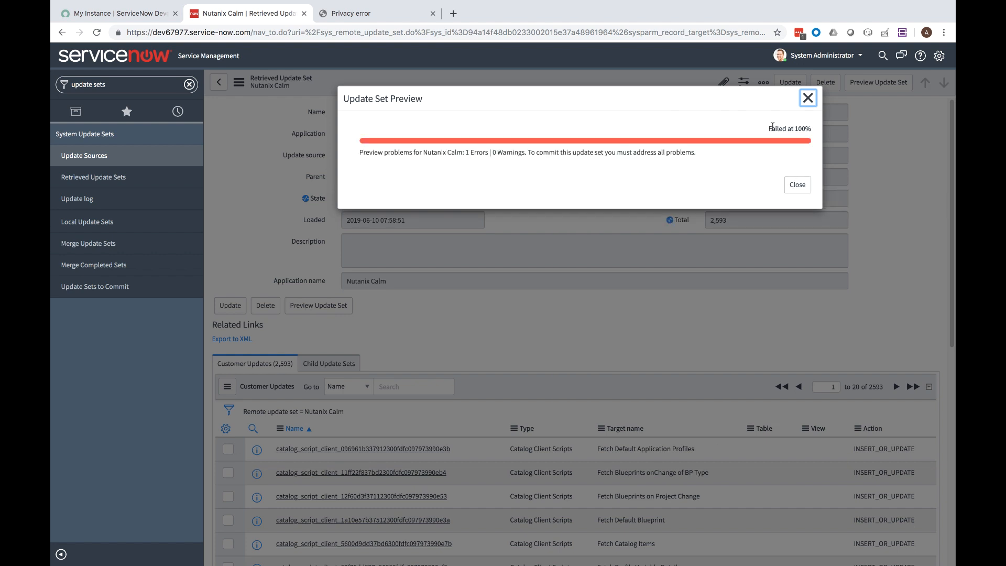
left_click(796, 185)
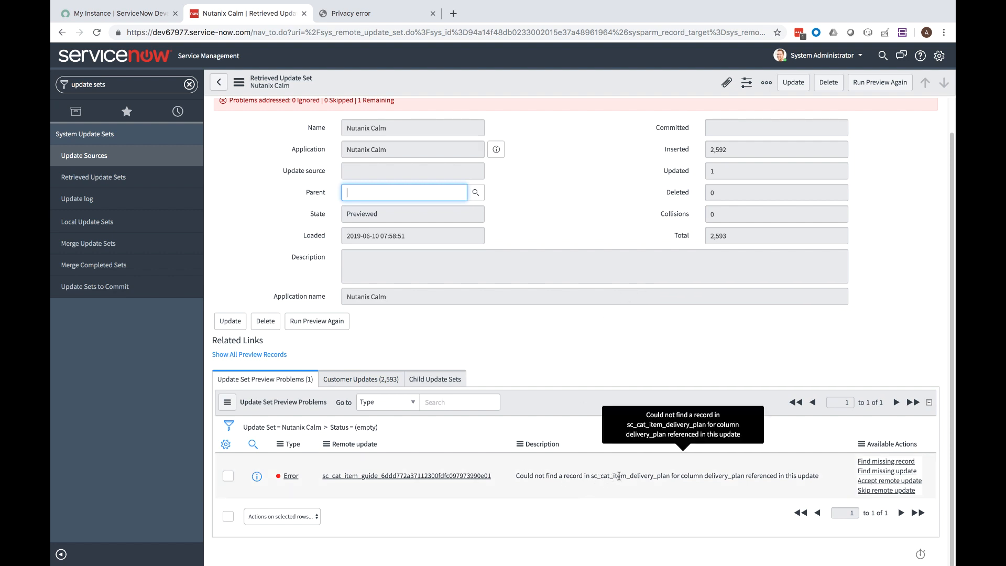
Accept the remote update for the delivery plan preview problem and commit the Nutanix Calm update set
left_click(867, 481)
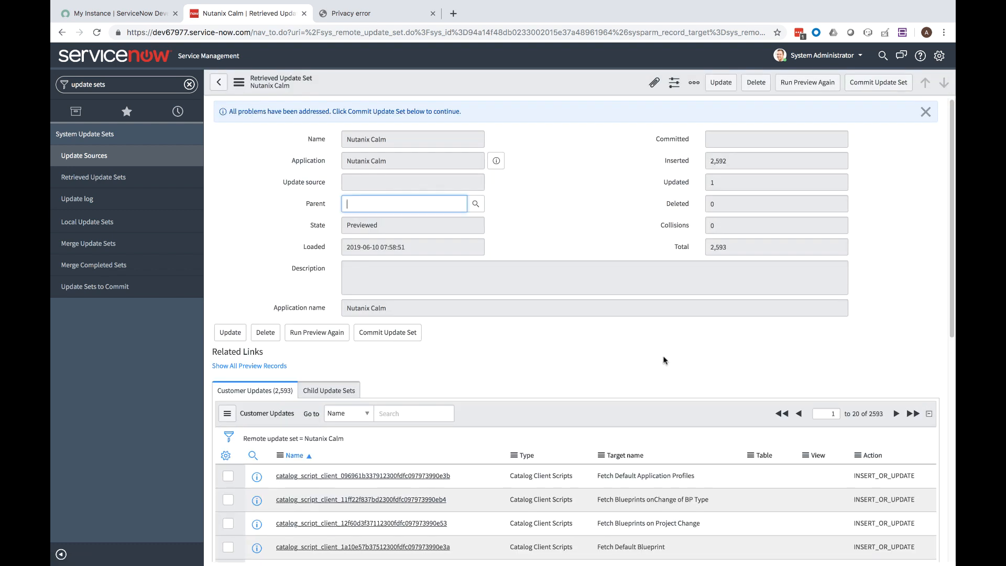
left_click(397, 333)
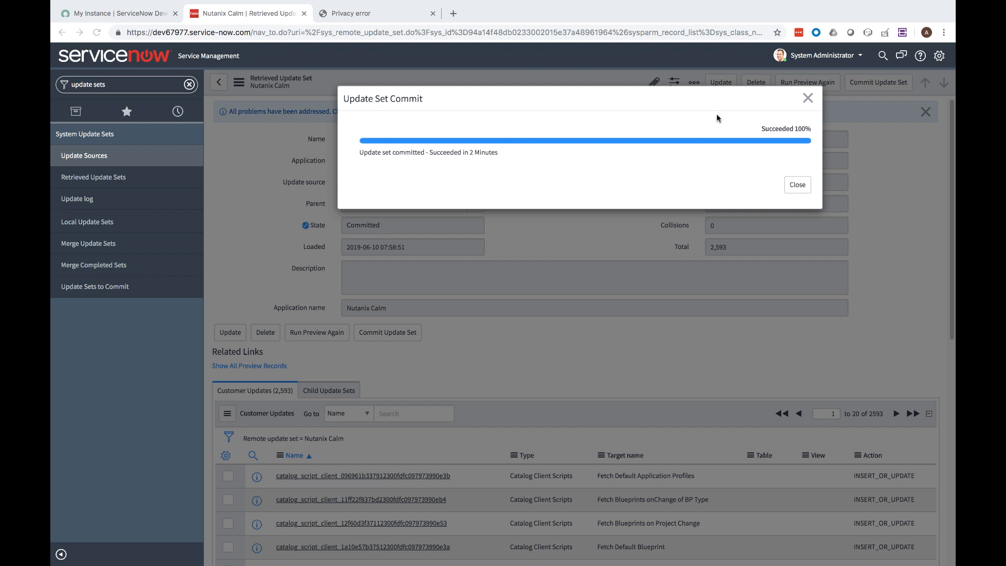
left_click(797, 185)
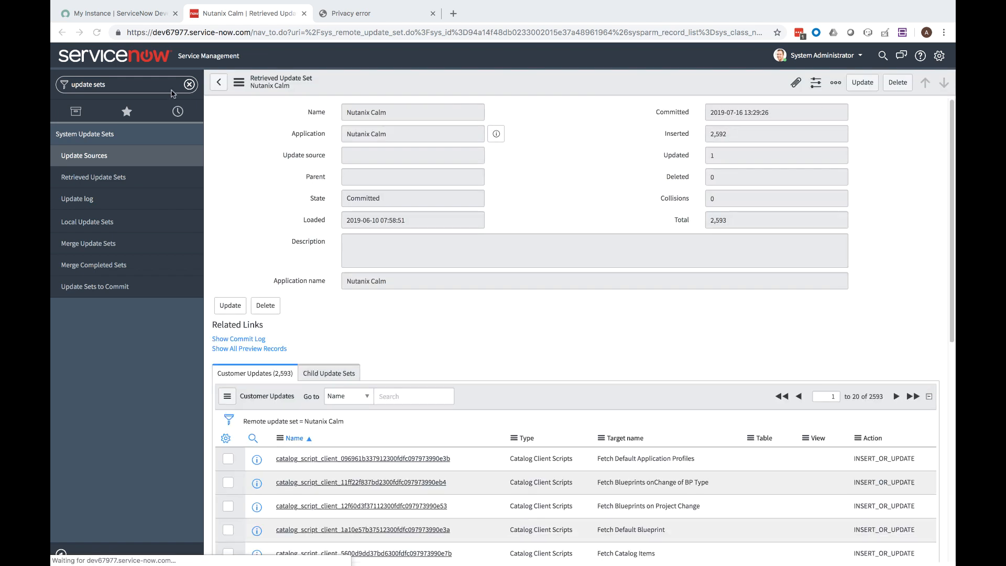
Open the System Definition tables list and go to the table name item_option_new
left_click(149, 85)
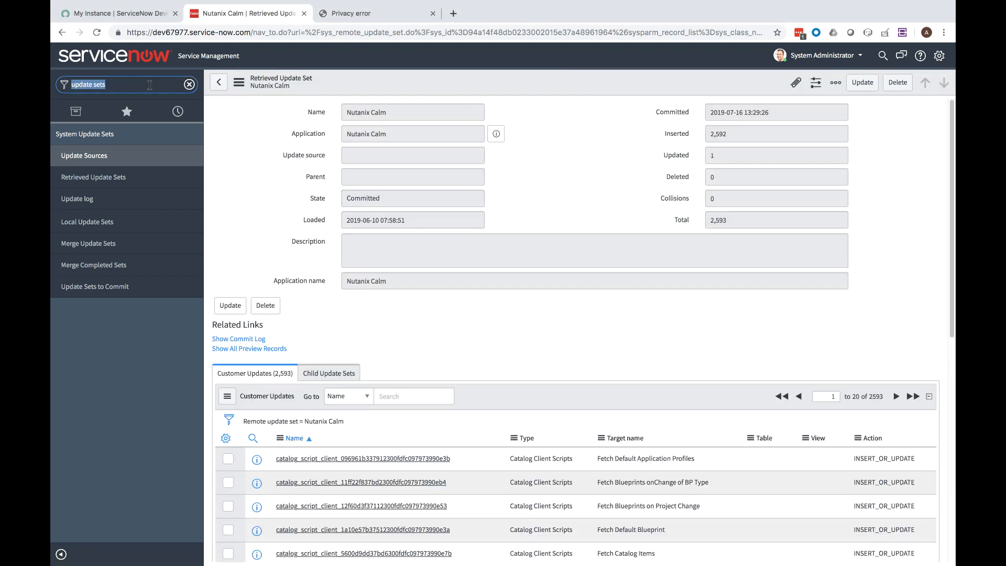
type("tables")
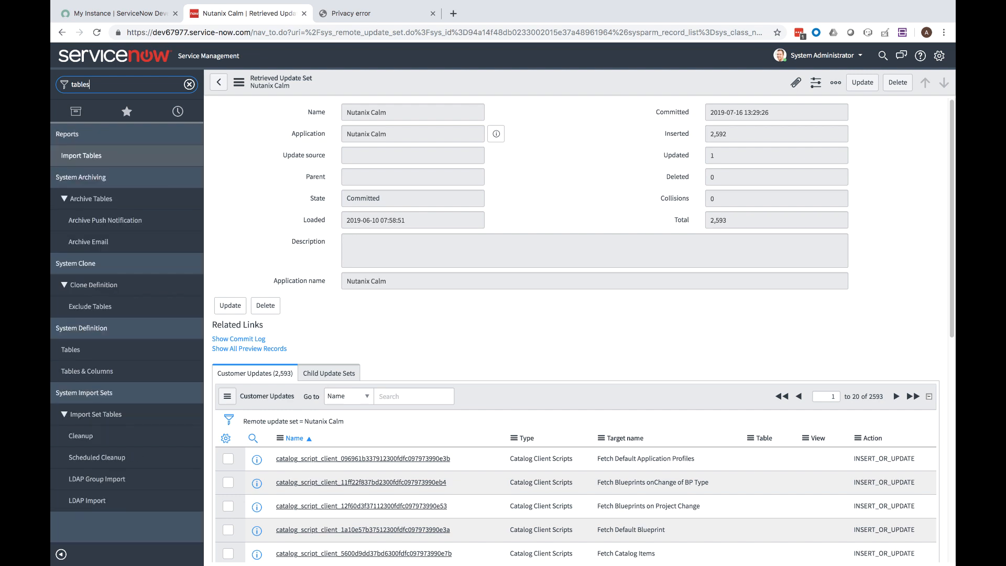
left_click(72, 349)
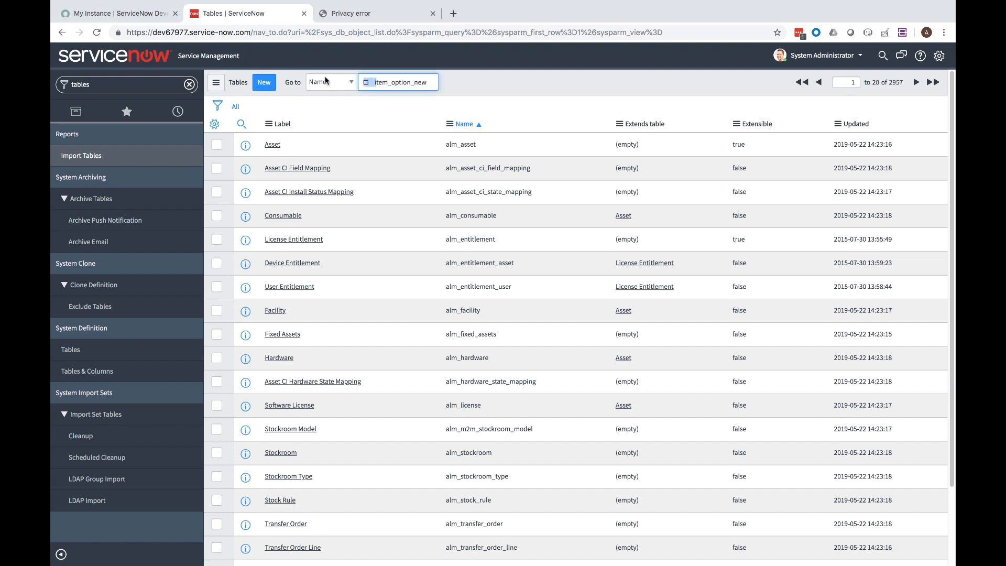
key("BackSpace")
type("i")
key("Return")
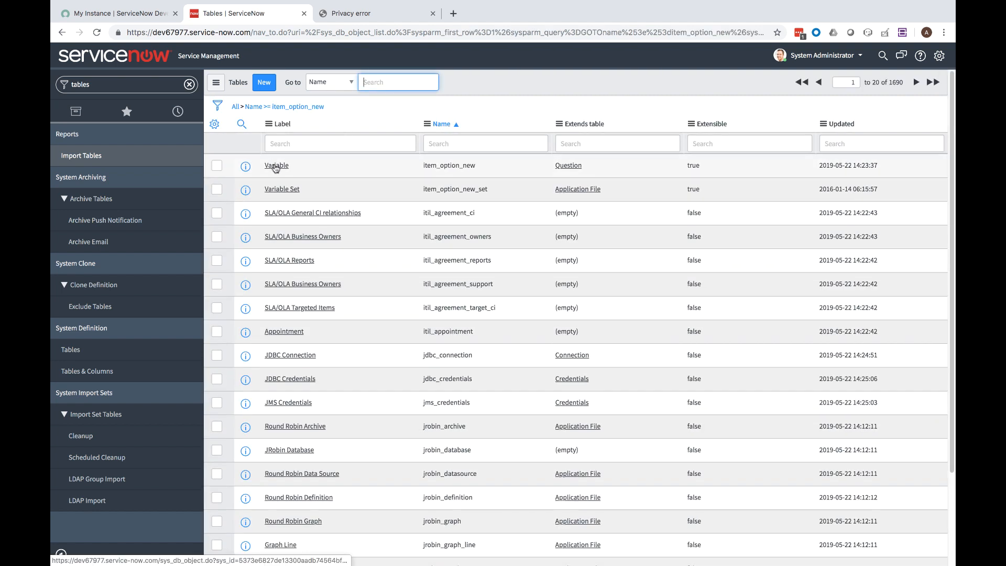
Enable Can delete in the Application Access settings of the Variable (item_option_new) table and save the record
left_click(276, 166)
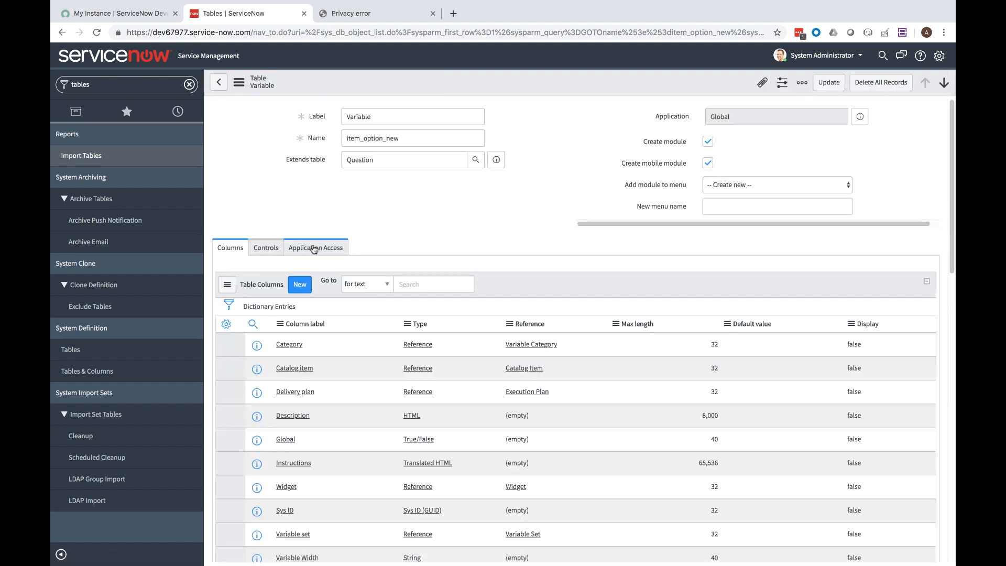
left_click(322, 209)
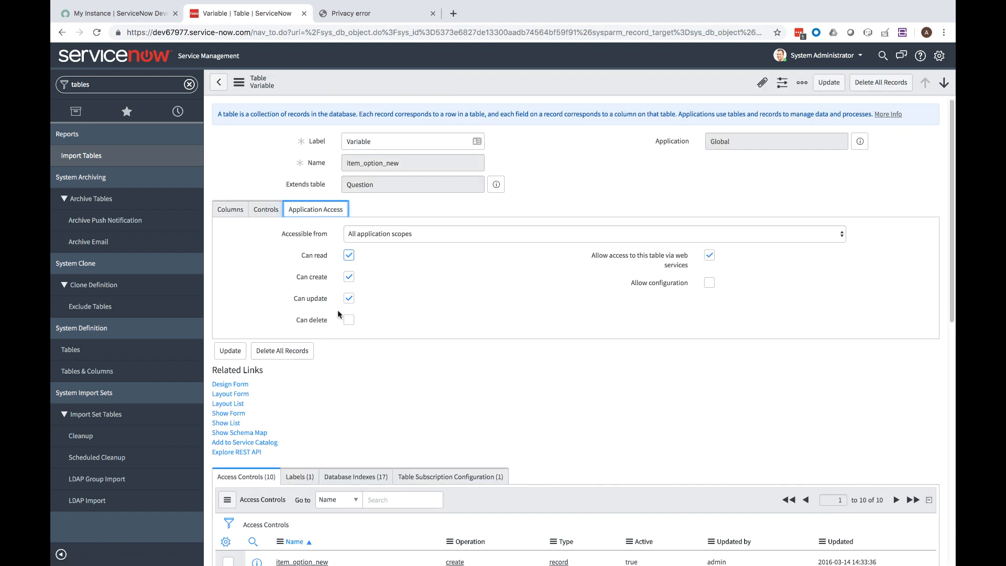
left_click(348, 320)
scroll(399, 315, "down", 10)
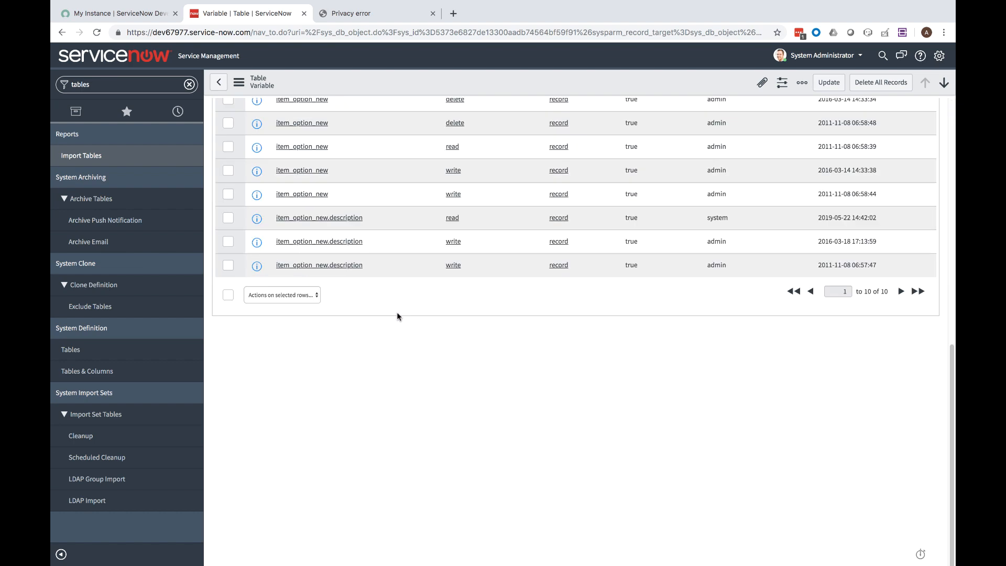
scroll(367, 272, "up", 10)
left_click(237, 333)
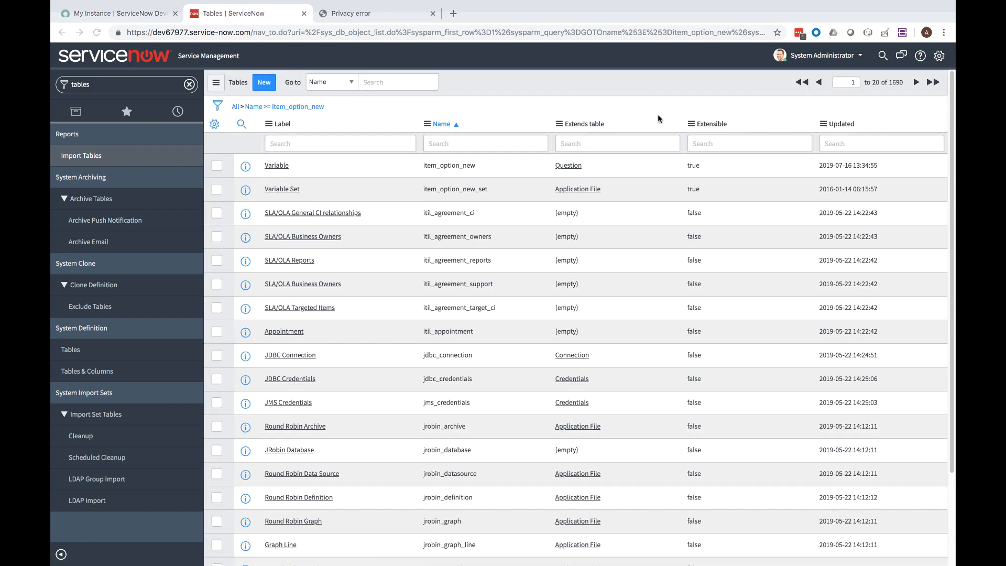
Find the user_criteria table by name, enable Can delete in its Application Access settings, and save it
left_click(394, 83)
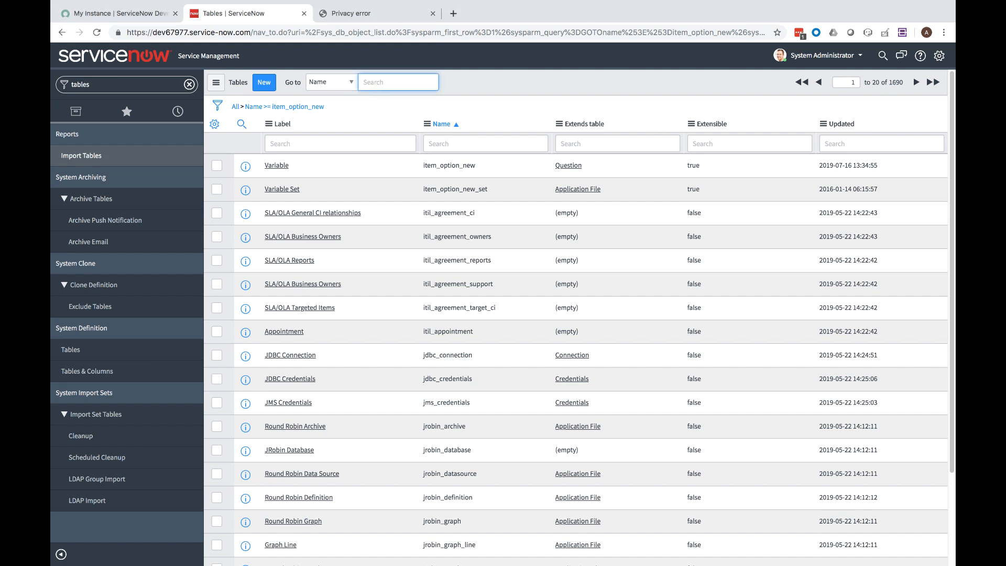
type("user")
left_click(447, 142)
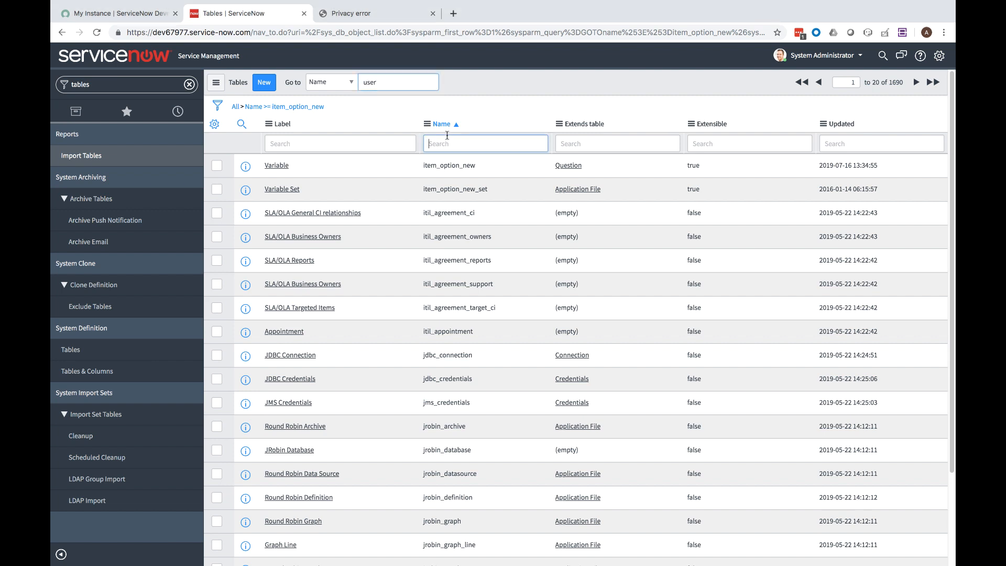
type("user_criteria")
key("Return")
left_click(283, 165)
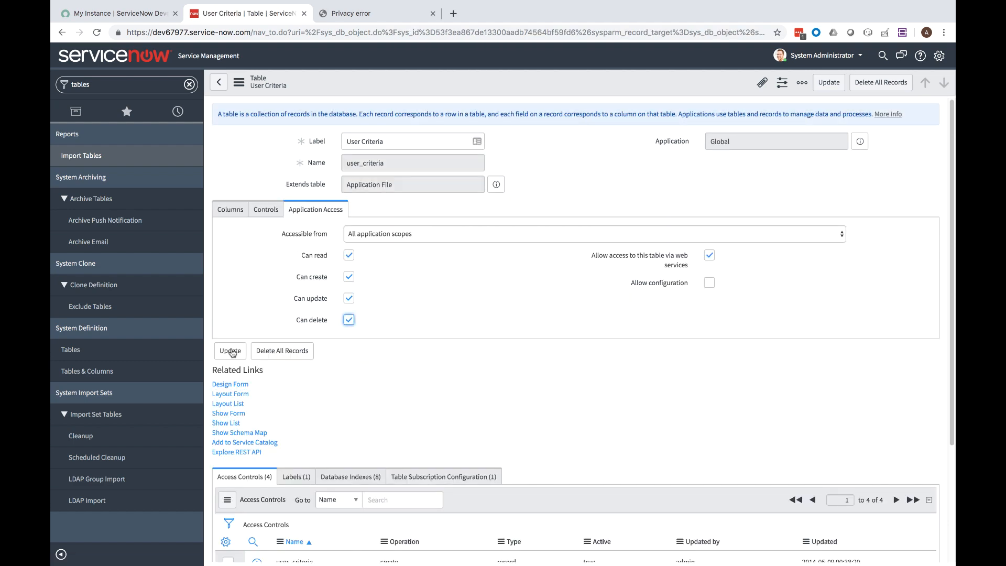
left_click(231, 351)
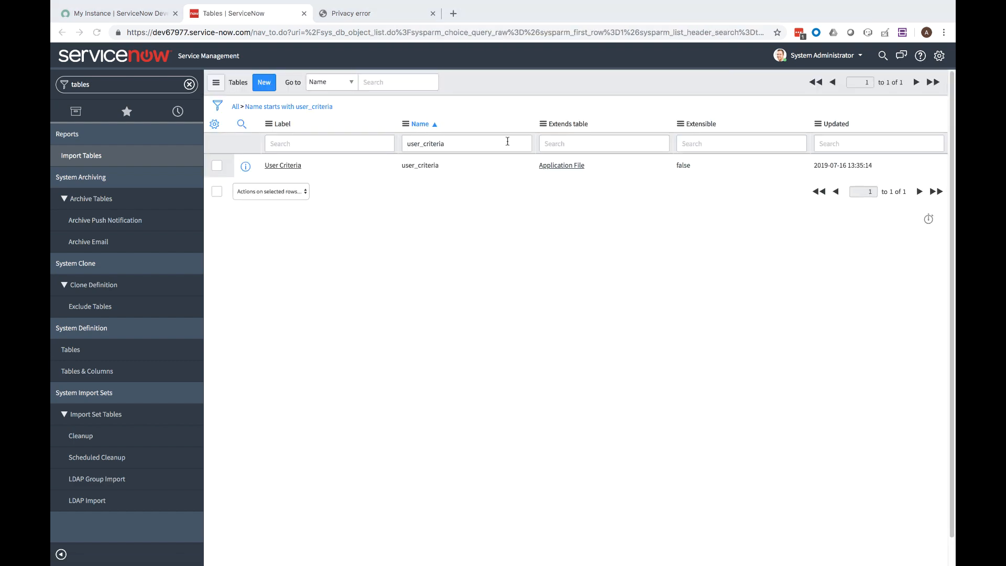
Find the sc_category table and enable Can delete in its Application Access settings
left_click(508, 142)
type("sc_category")
key("Return")
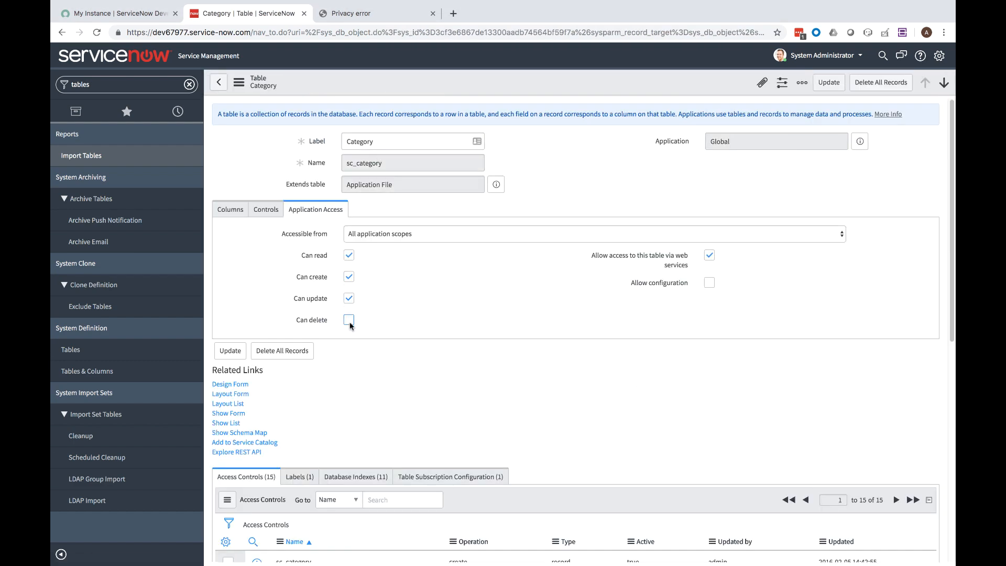
left_click(348, 320)
Find the catalog_ui_policy table and enable its remaining record permissions in the Application Access settings
type("ca")
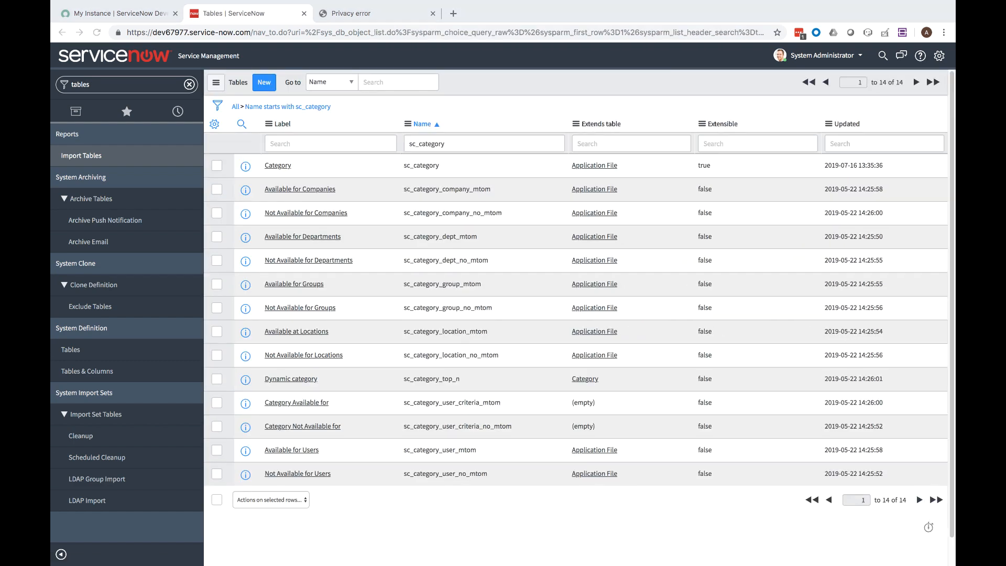
type("talog_ui_policy")
key("Return")
left_click(292, 166)
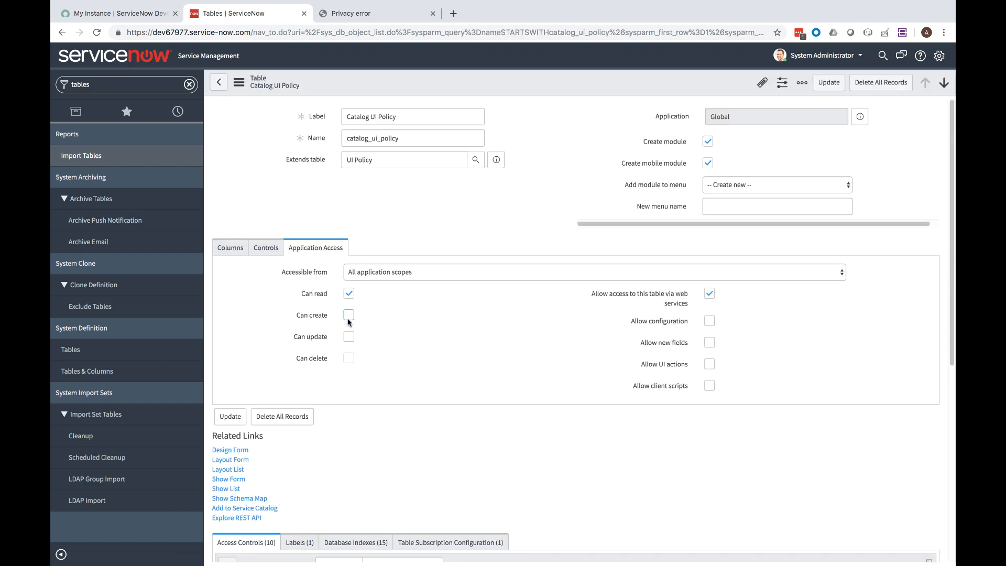
left_click(349, 319)
left_click(349, 300)
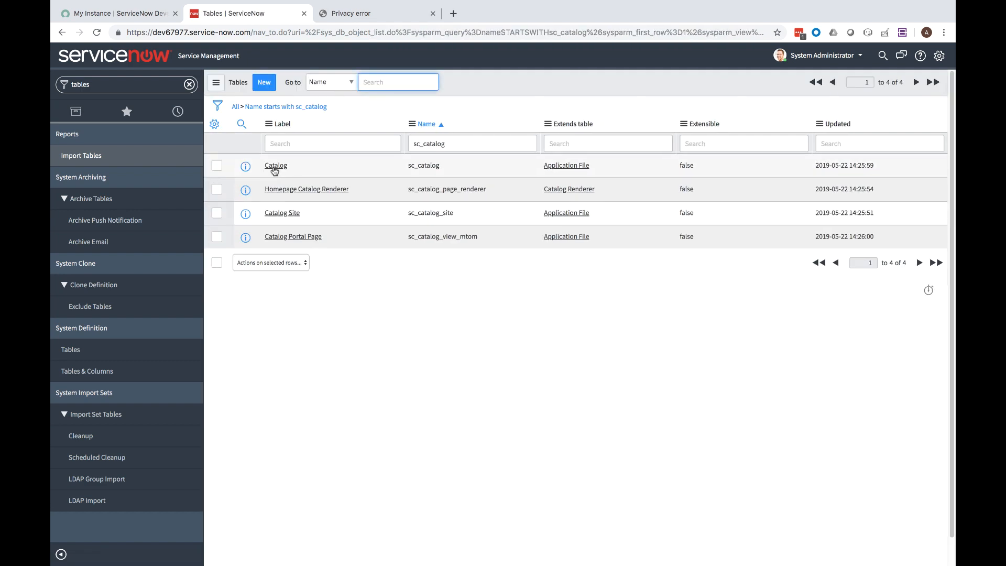
Open the Catalog (sc_catalog) table, enable Can delete for application access, and save the record
left_click(272, 164)
left_click(349, 320)
left_click(230, 350)
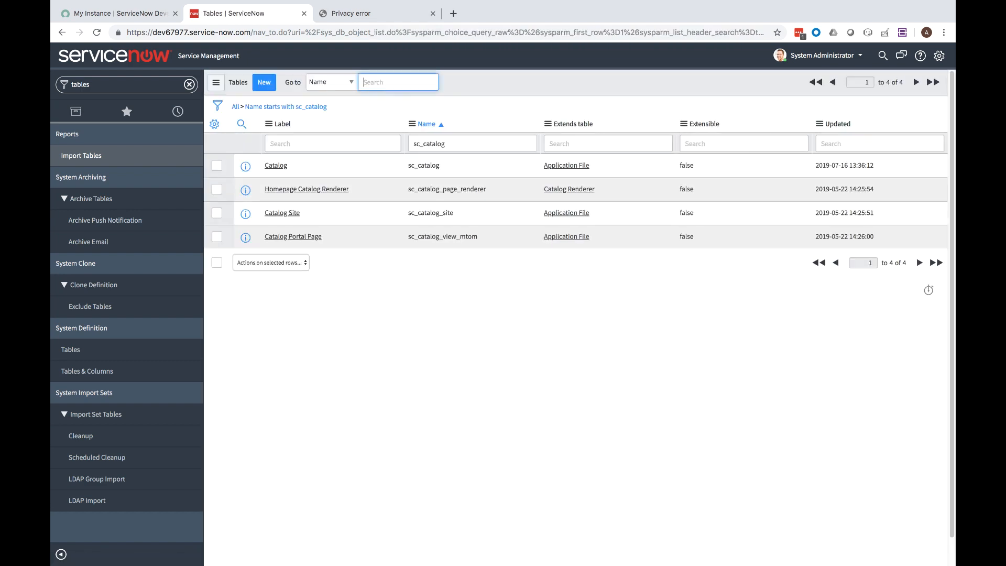
Find the catalog_script_client table, enable Can update and Can delete for application access, and save it
double_click(429, 144)
type("catalog_script_client")
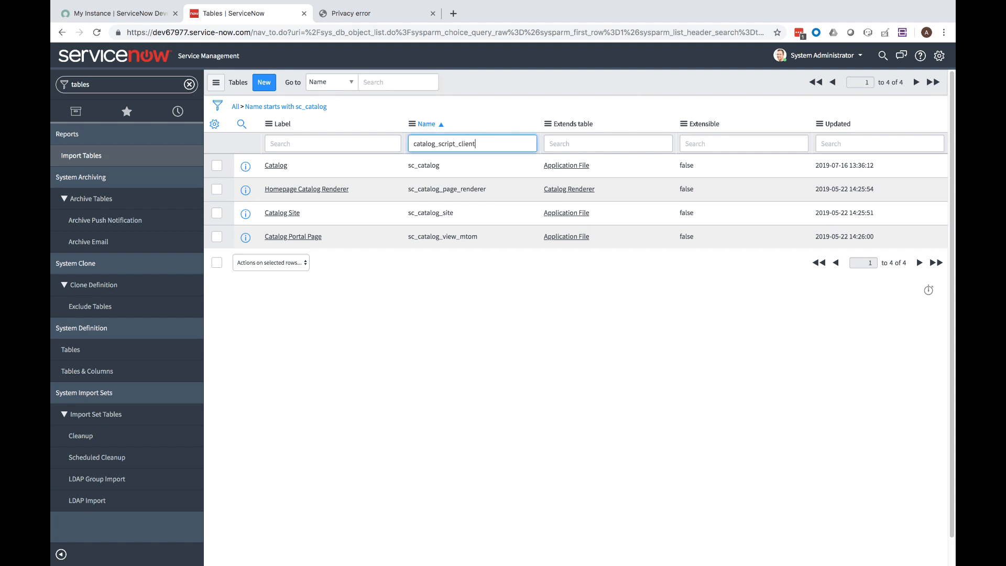
key("Return")
left_click(322, 166)
left_click(350, 297)
left_click(349, 320)
left_click(230, 351)
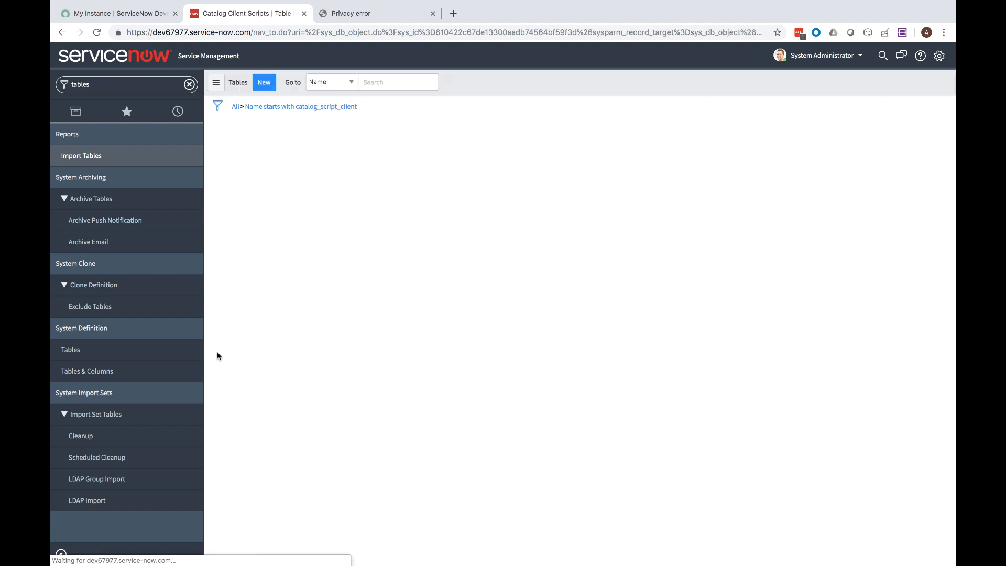
Find the sys_user_has_role table, enable Can delete in its Application Access settings, and save it
double_click(435, 143)
type("sys_user_has_role")
key("Return")
left_click(283, 166)
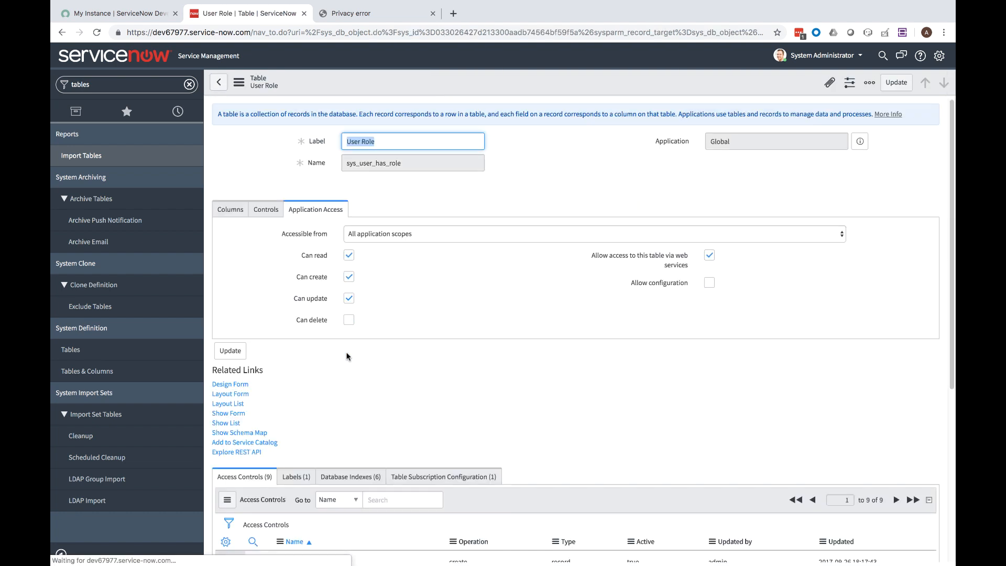
left_click(349, 319)
left_click(232, 351)
Find the Group (sys_user_group) table, grant its missing record permission for application access, and save it
double_click(433, 143)
type("sys_user_group")
key("Return")
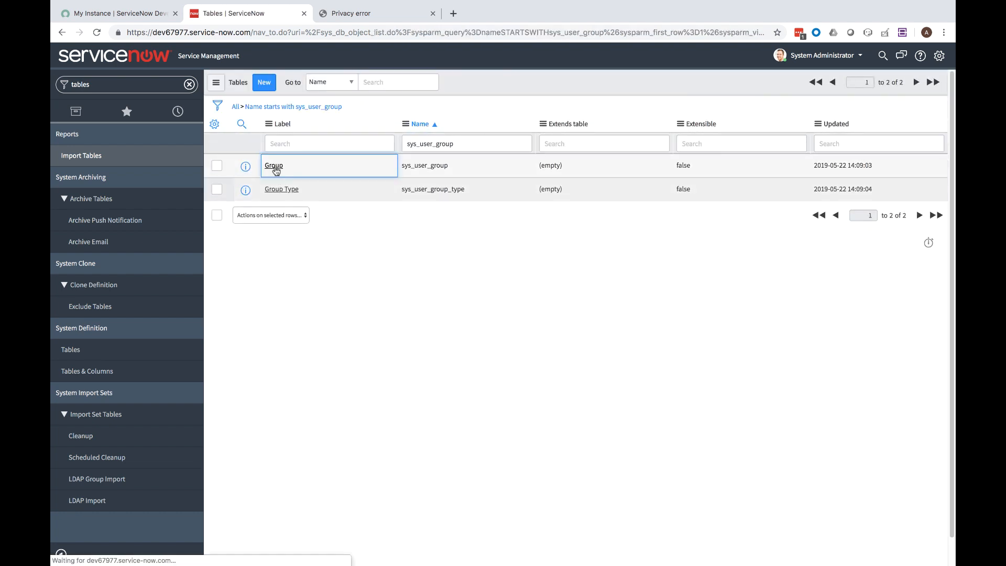
left_click(274, 164)
left_click(349, 297)
left_click(232, 350)
Find the Group Member (sys_user_grmember) table and complete the record permissions in its Application Access settings
type("sus")
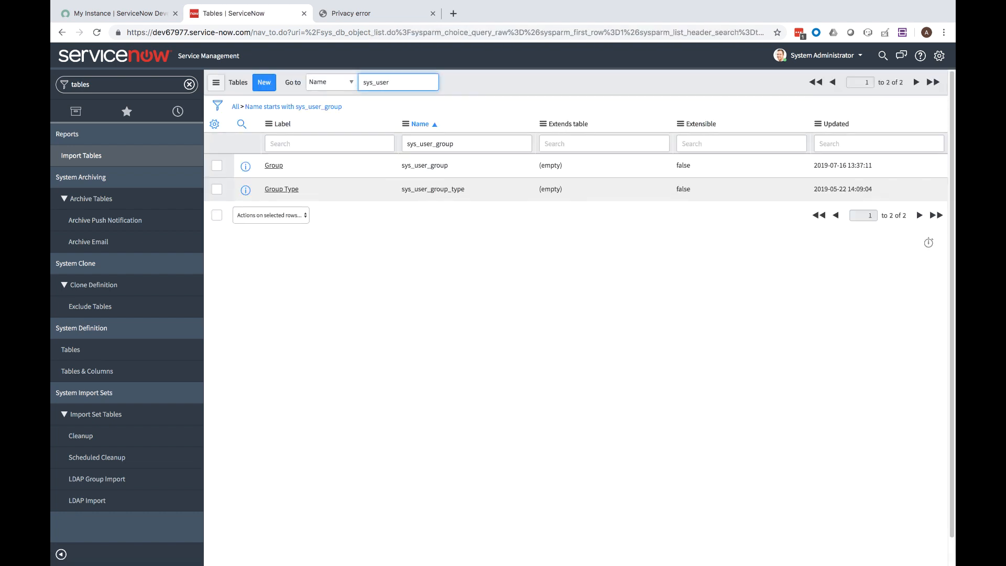
double_click(426, 144)
type("sys_user_grmember")
key("Return")
left_click(287, 166)
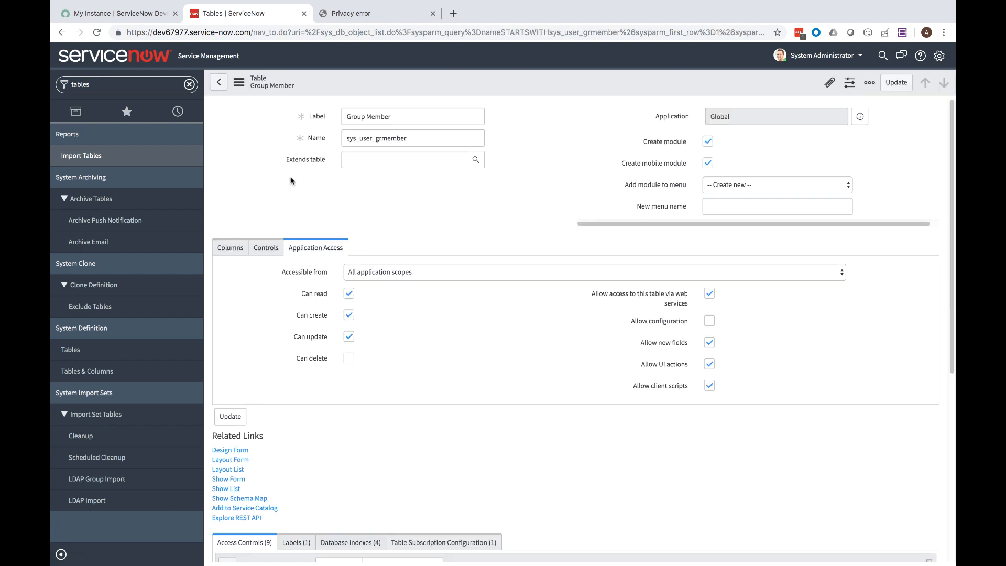
left_click(349, 278)
left_click(349, 299)
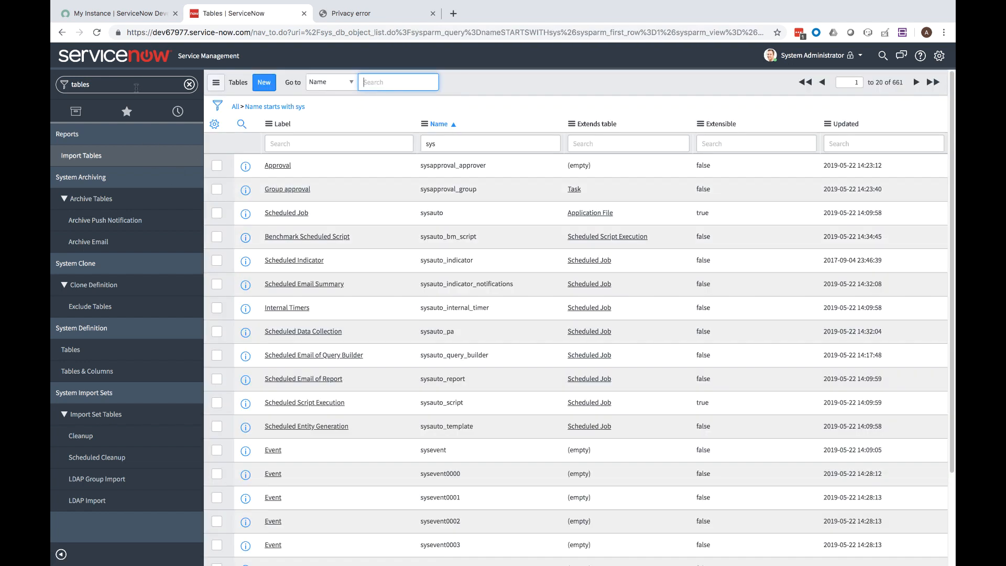
Find the Users list under System Security, open the sixth user's record and start editing that user's roles
double_click(140, 83)
type("users")
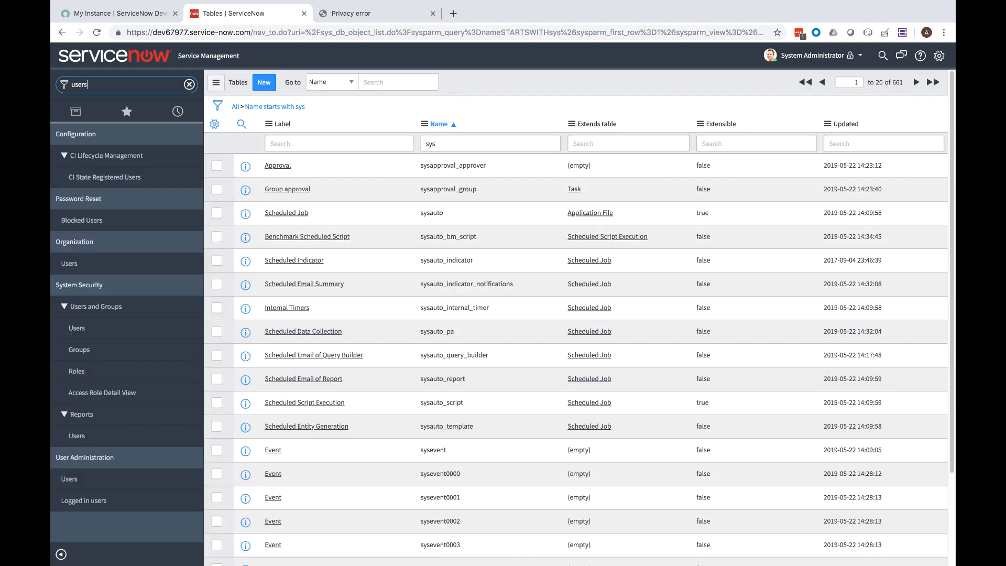
left_click(76, 332)
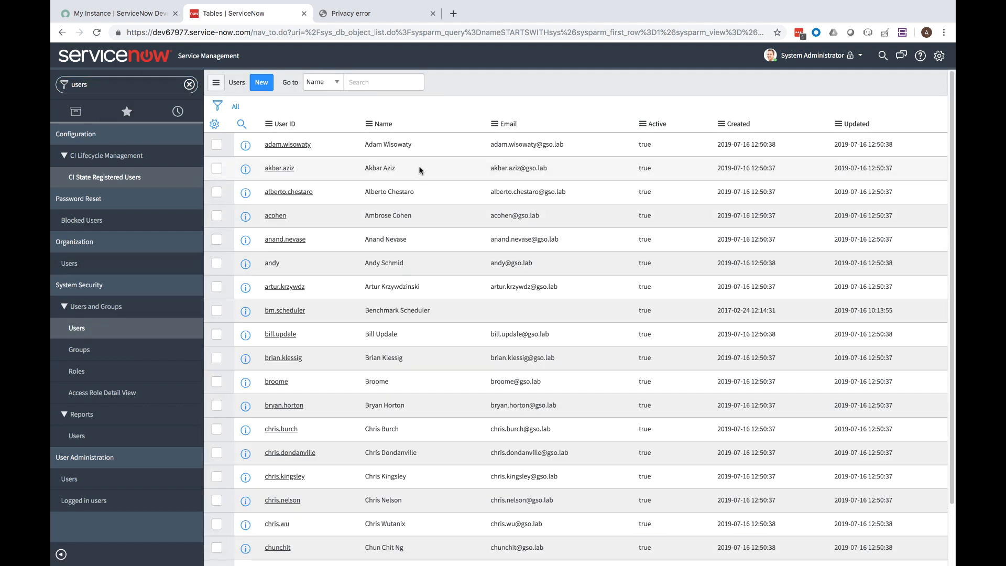
left_click(272, 264)
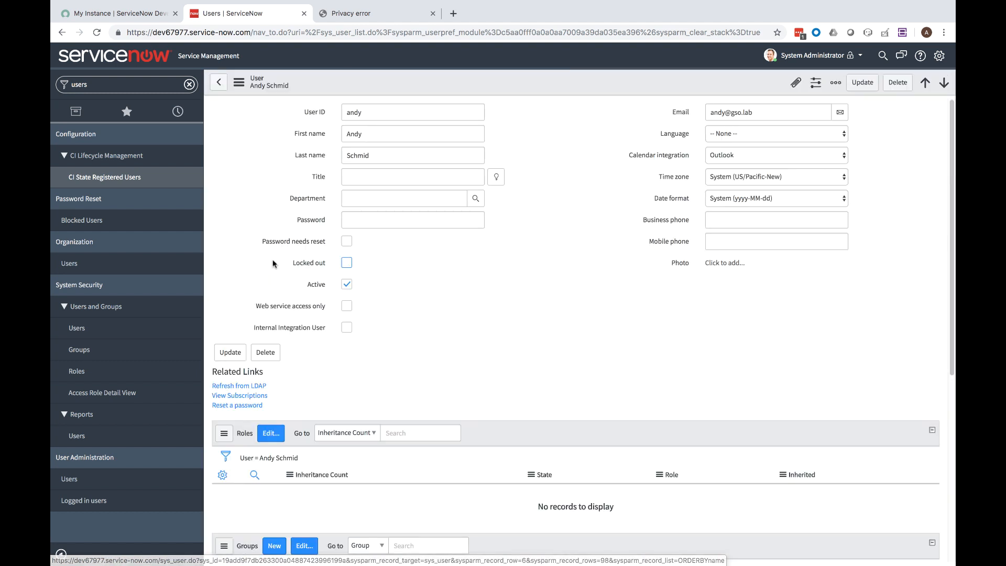
left_click(273, 454)
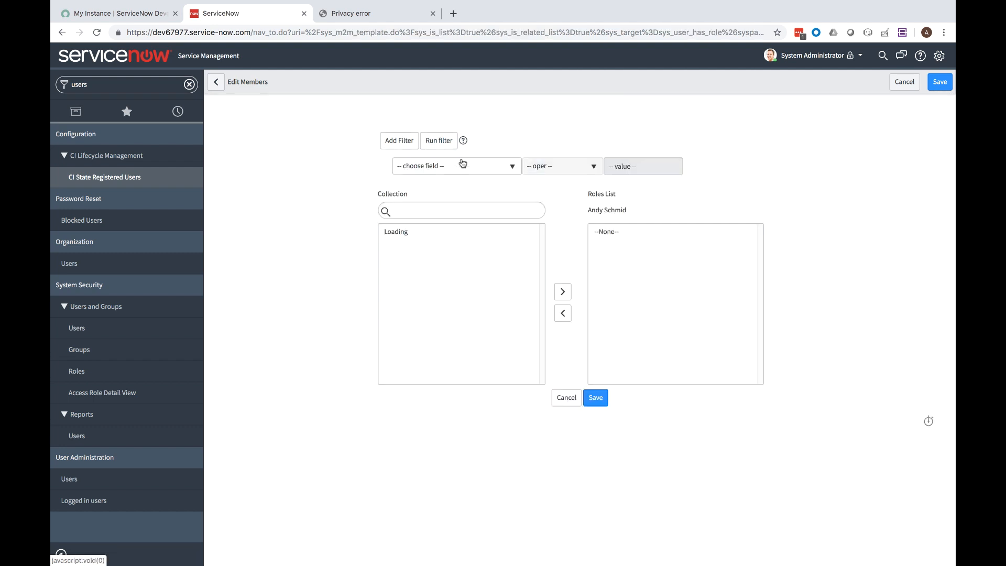
Find the agent_admin role in the collection and add it to the user's roles list
left_click(461, 161)
left_click(502, 151)
left_click(445, 210)
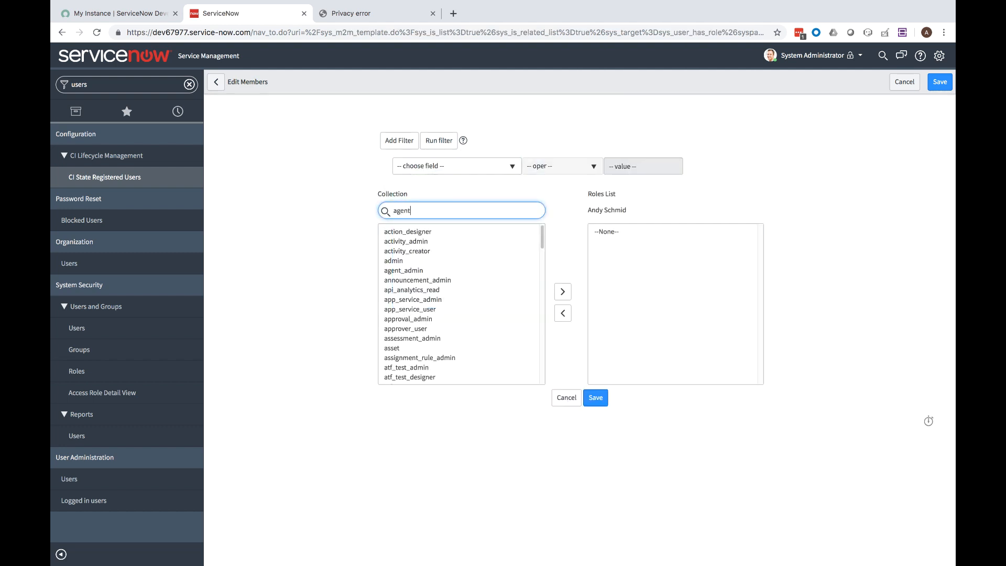
left_click(410, 232)
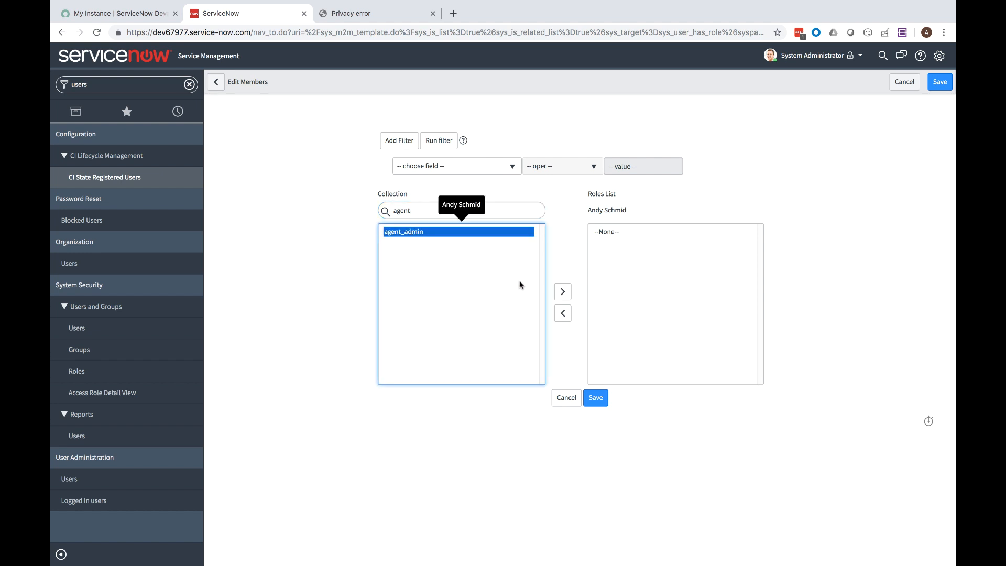
left_click(560, 292)
Search the role collection for workflow_ and add workflow_admin to the user's roles list
double_click(466, 209)
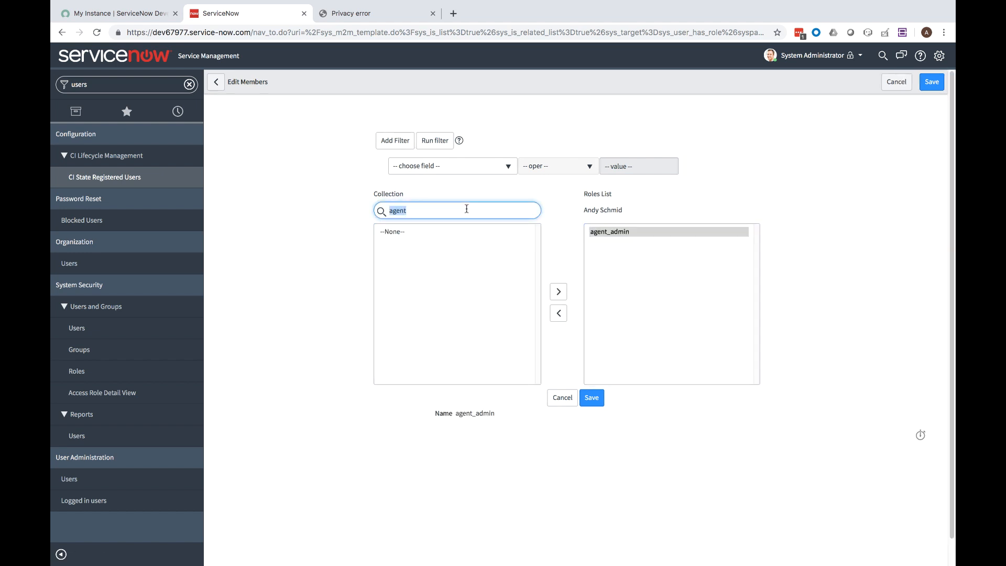
type("workflow_")
left_click(407, 231)
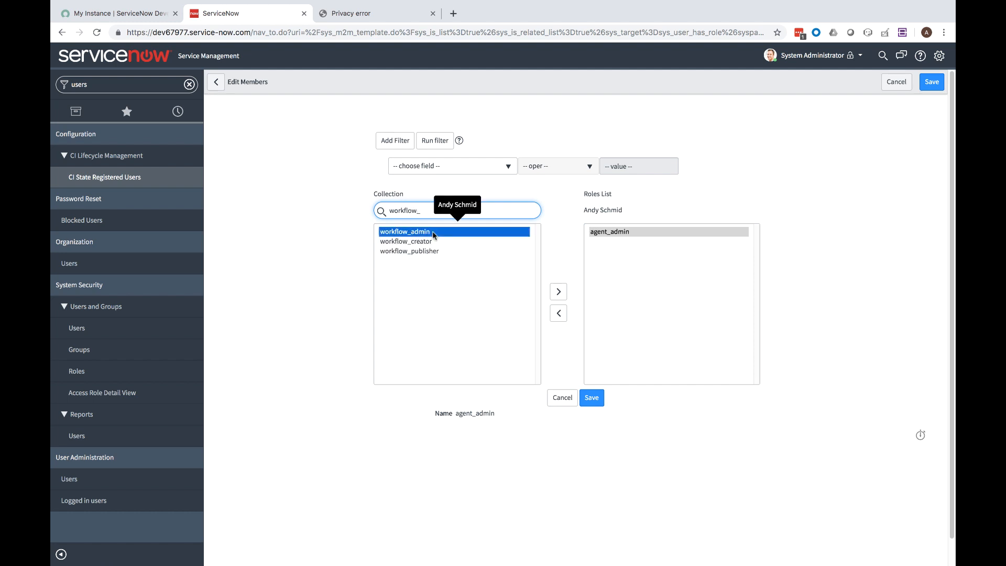
left_click(559, 292)
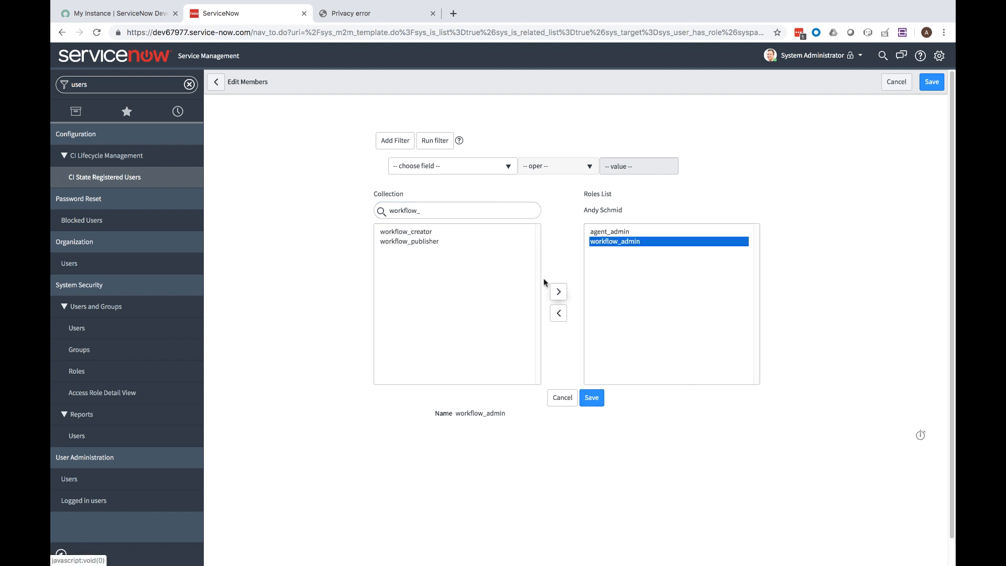
Add the itil role to the user's roles list and save the role assignments
double_click(457, 216)
type("itil")
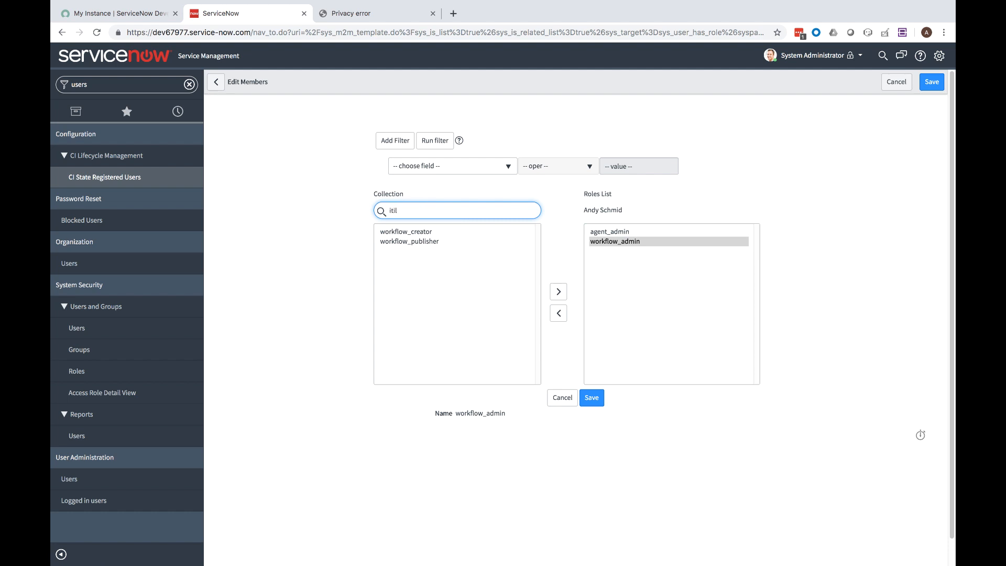
left_click(516, 232)
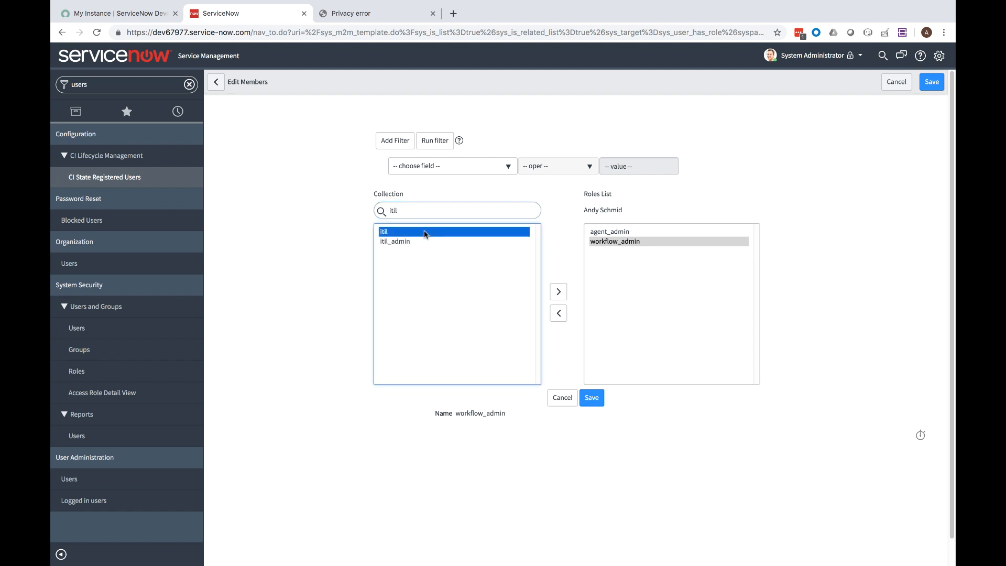
left_click(557, 292)
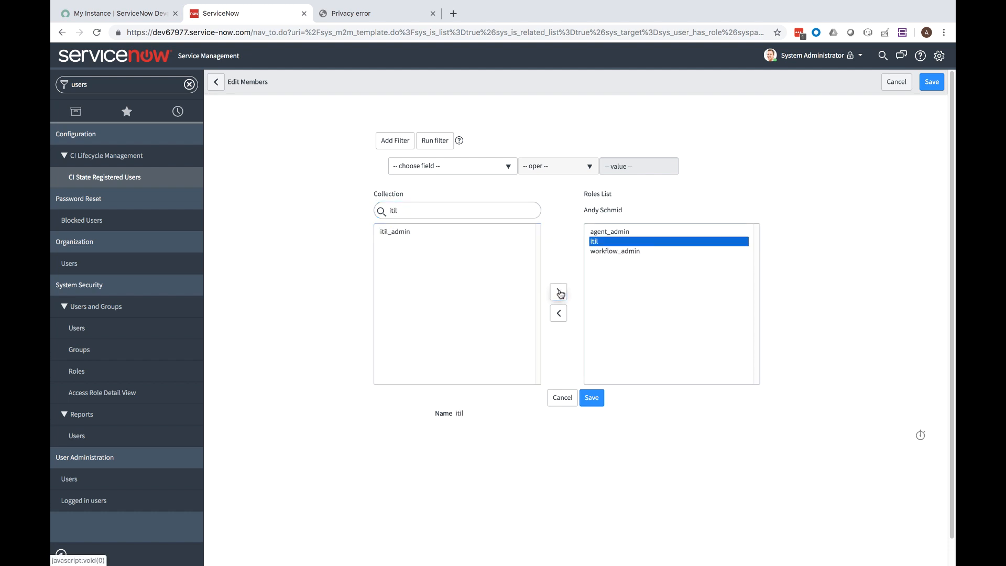
left_click(595, 400)
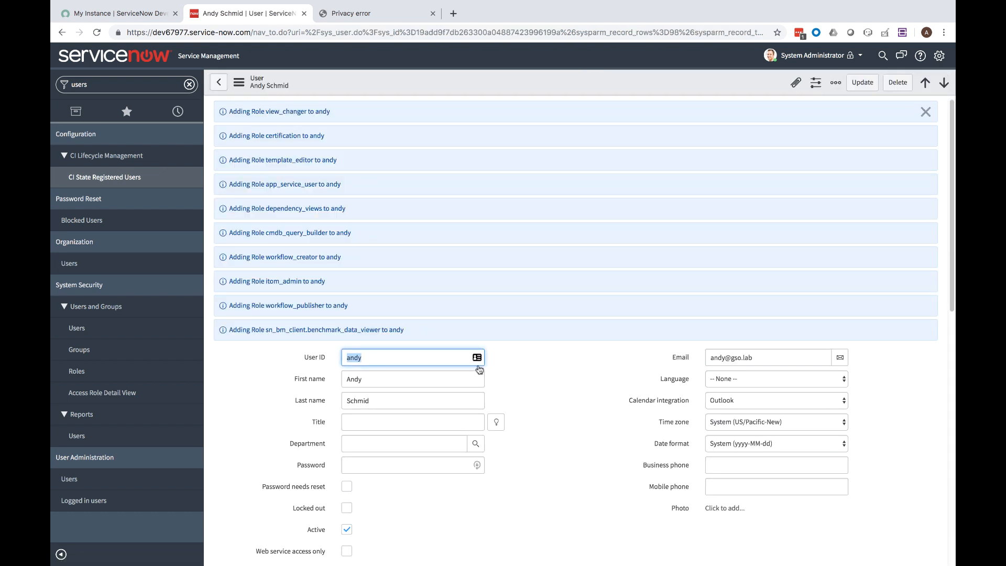
Find the Nutanix Calm modules in the navigator and open the plugin's Application Properties
left_click(189, 85)
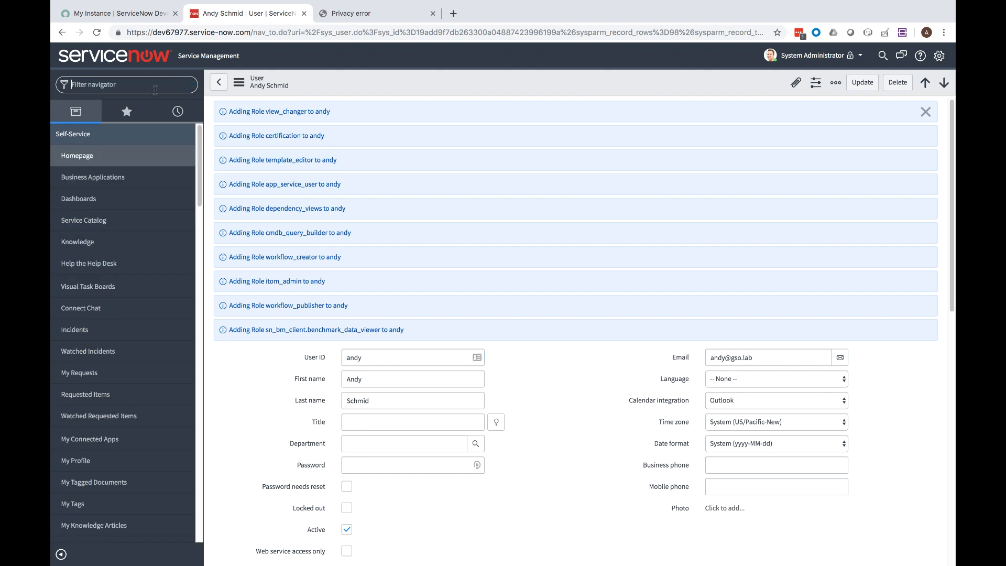
type("Nutanix")
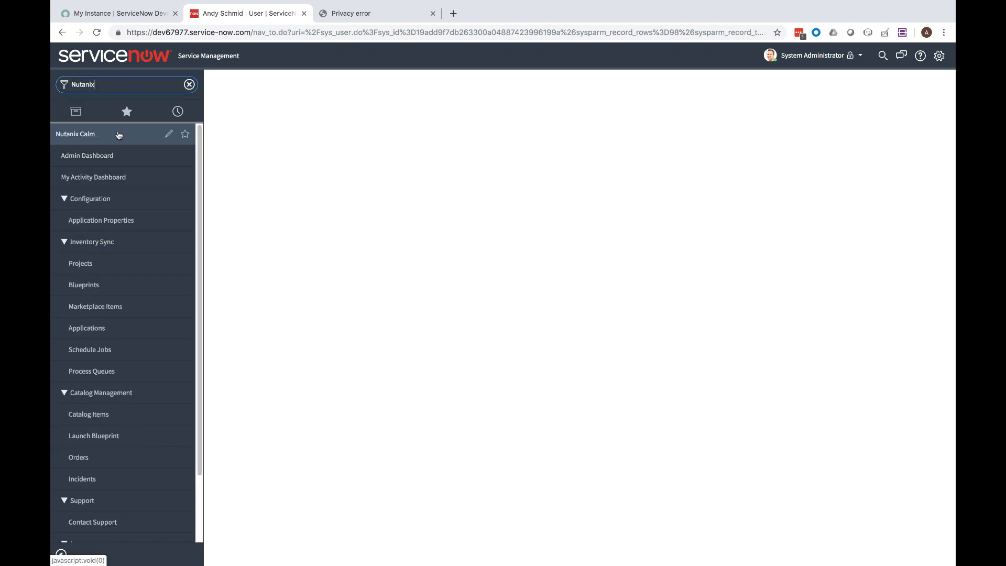
left_click(83, 219)
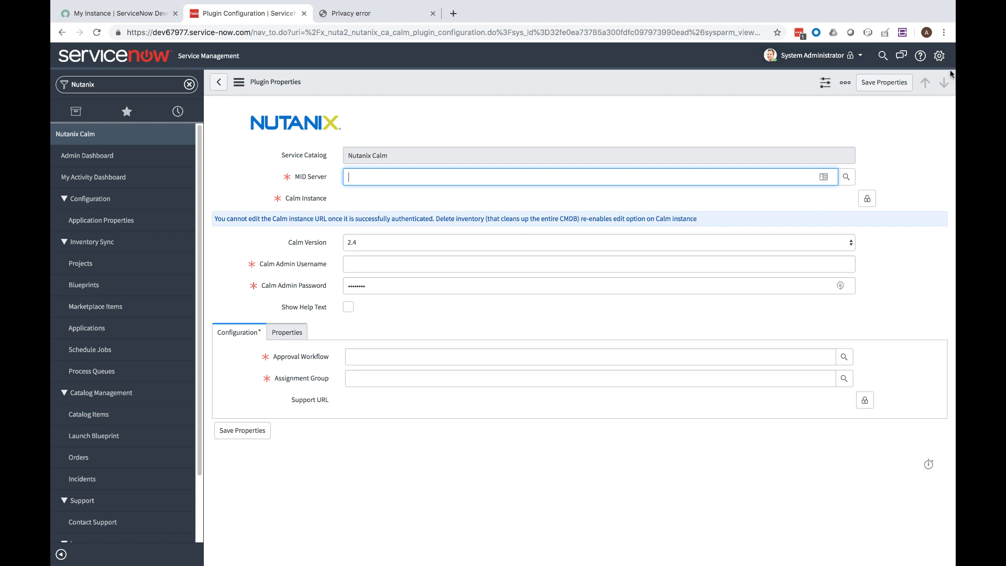
Enable the application picker in the header from the developer settings and switch the current application to Nutanix Calm, reloading the page
left_click(941, 57)
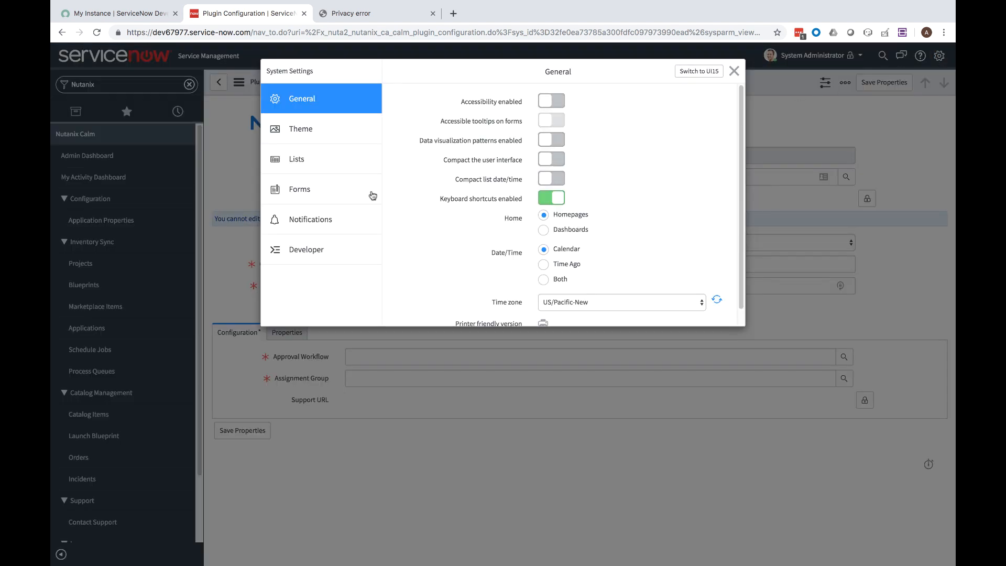
left_click(324, 252)
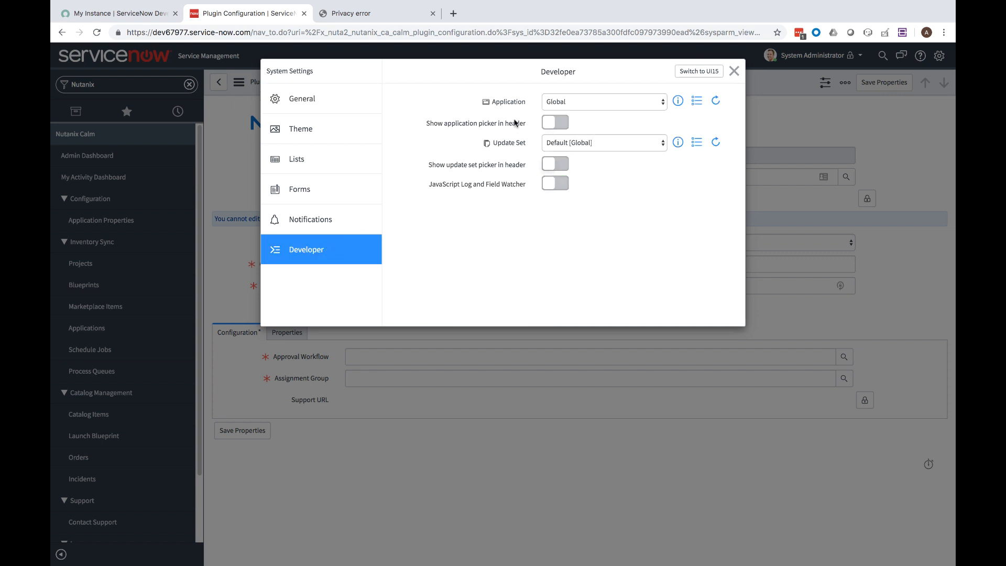
left_click(561, 125)
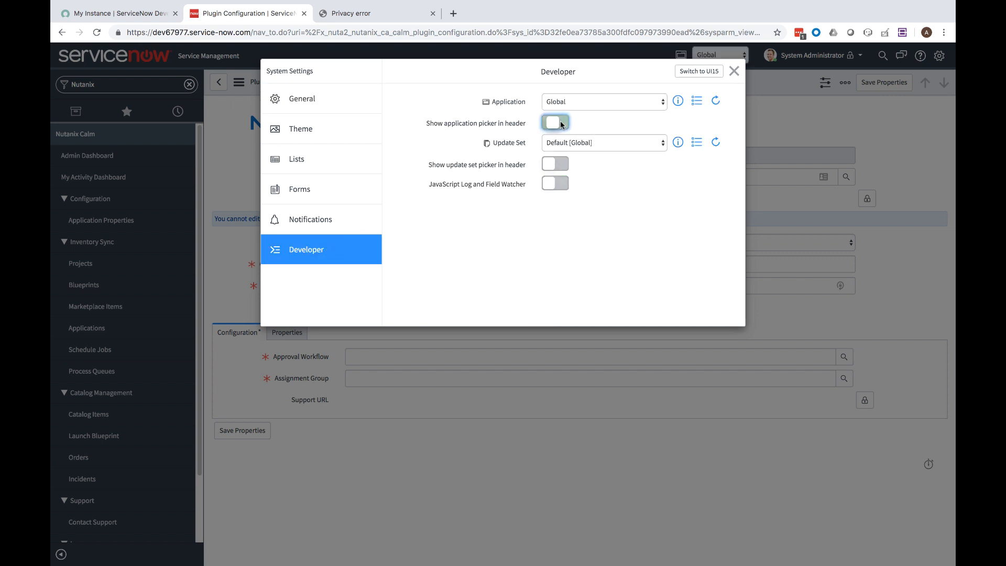
left_click(734, 72)
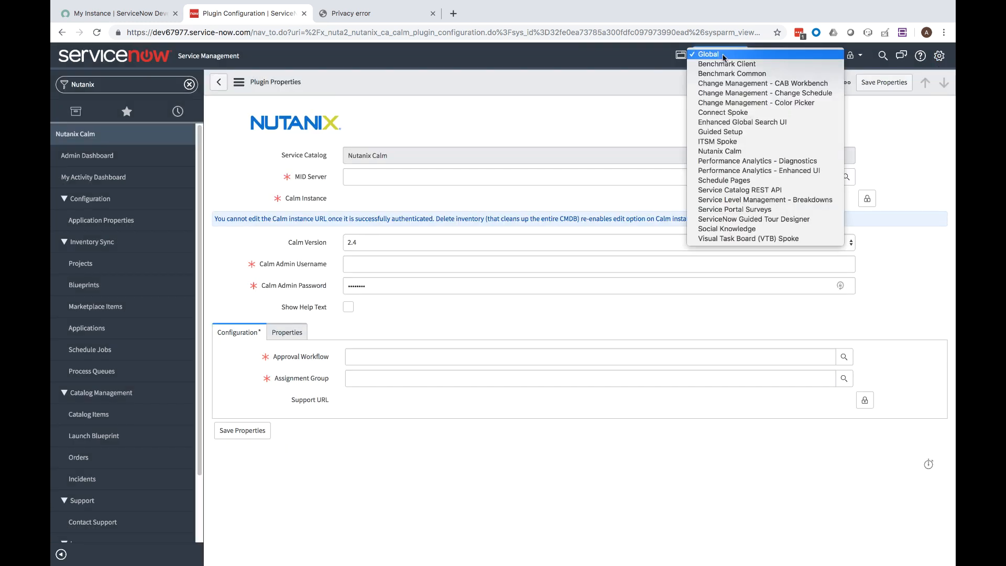
left_click(726, 152)
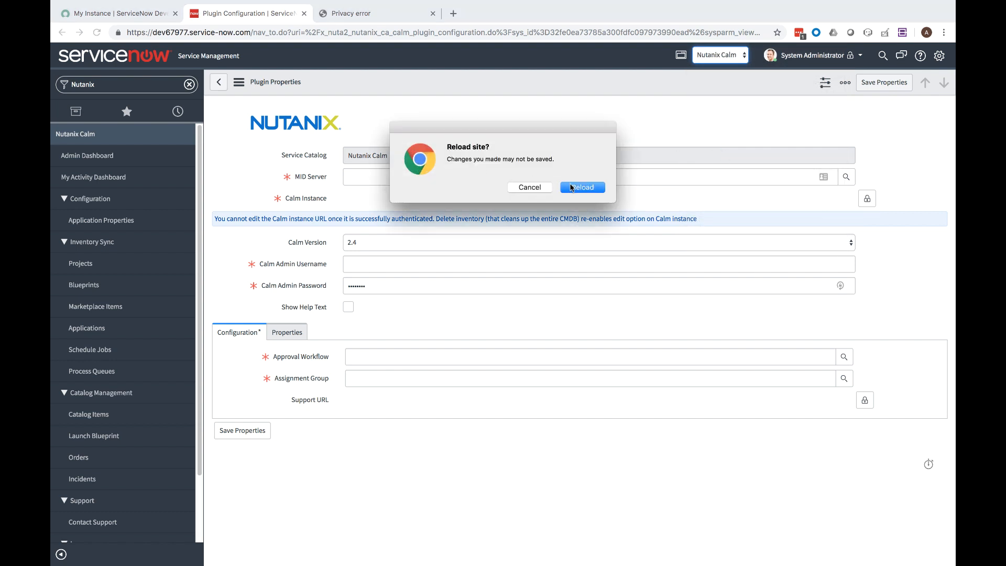
left_click(582, 188)
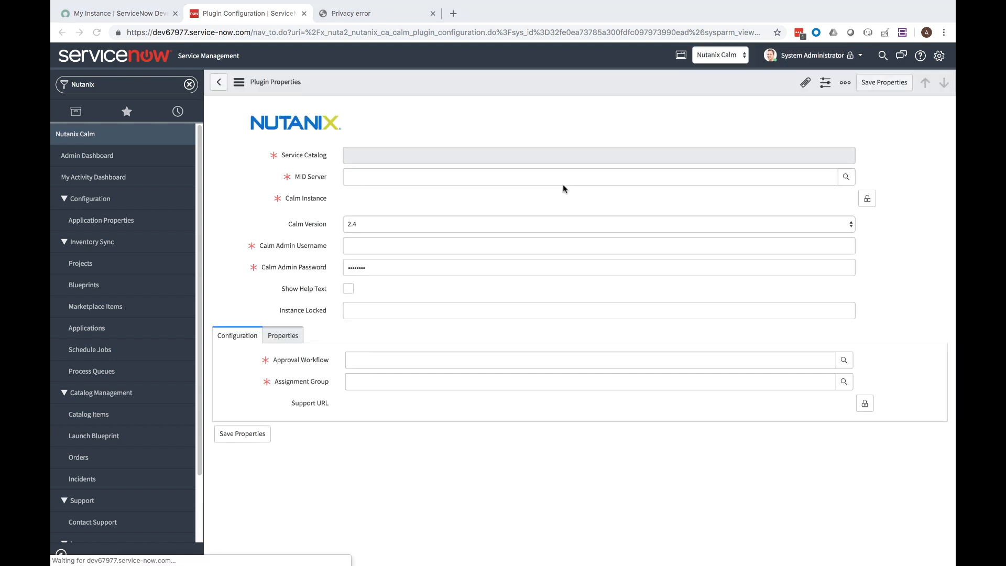
Set the plugin's MID Server to midserver01 and the Calm version to 2.6
left_click(846, 178)
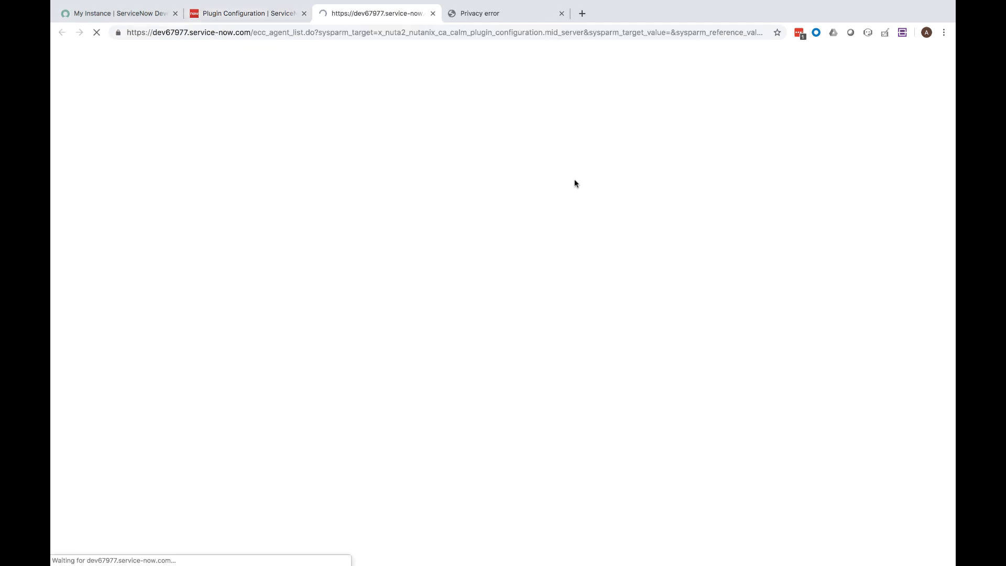
left_click(109, 117)
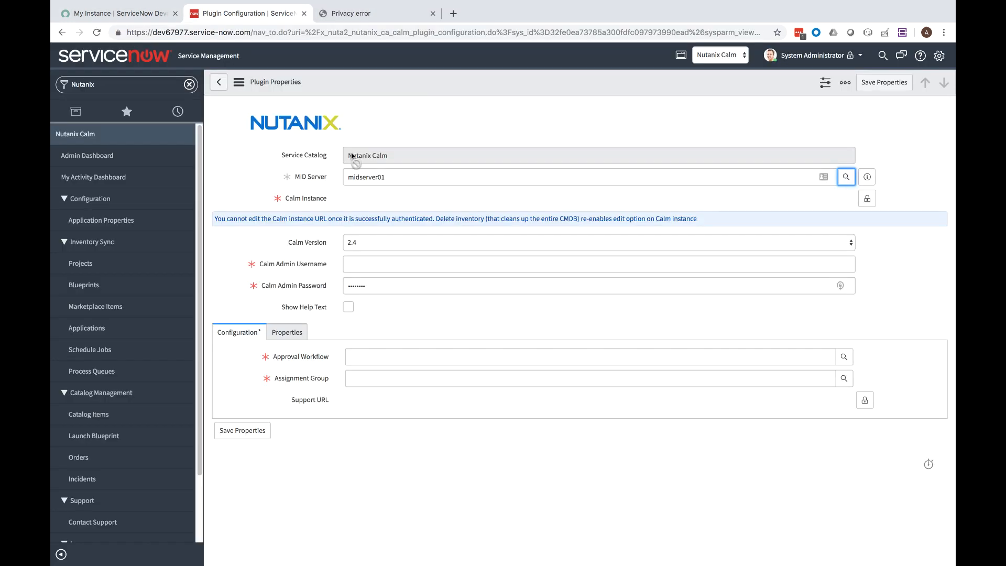
left_click(425, 243)
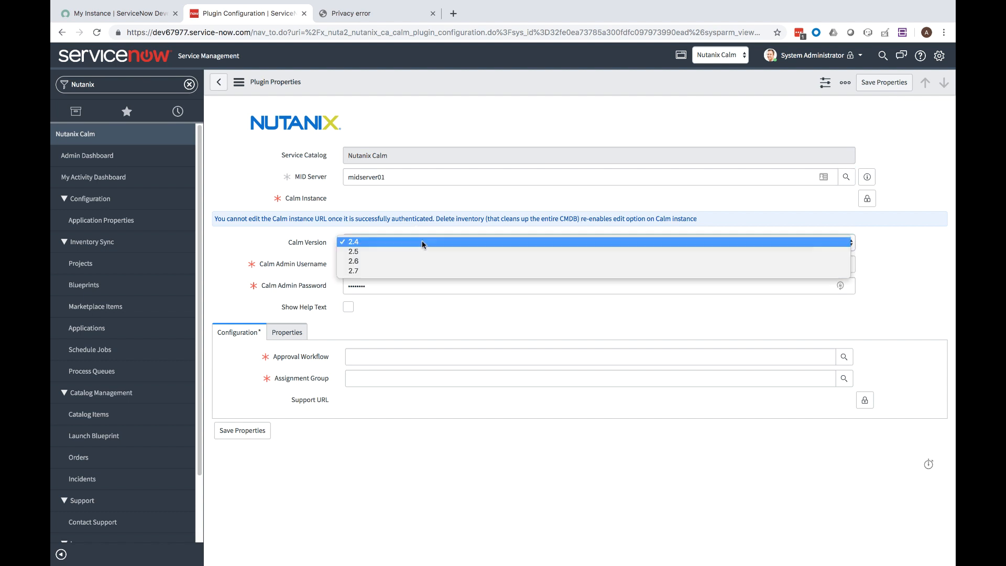
left_click(415, 262)
Enter admin as the Calm admin username and fill in the Calm admin password
left_click(415, 266)
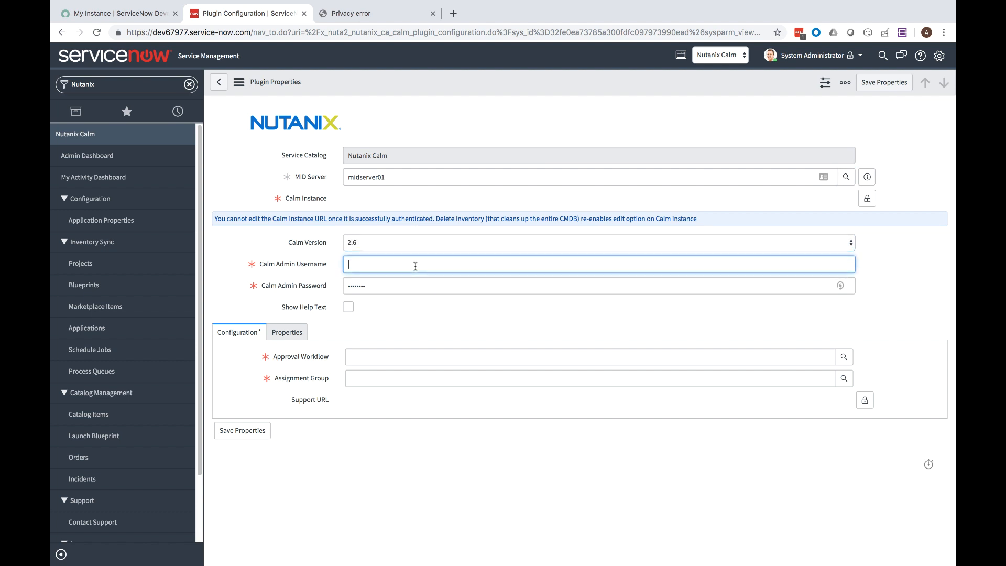
key("Tab")
type("****")
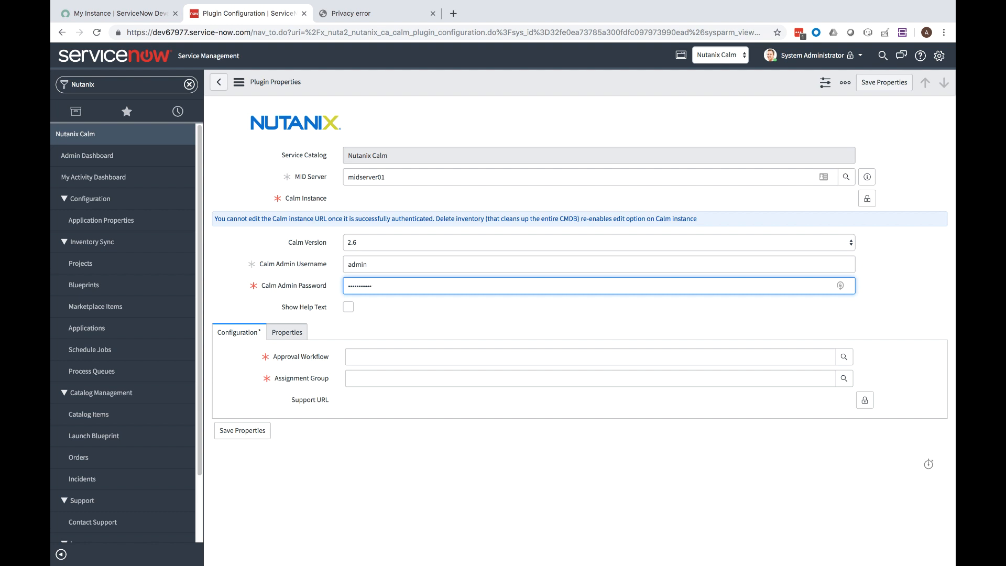
Look up the Nutanix workflows and set the approval workflow to Nutanix - Auto Approve
left_click(842, 358)
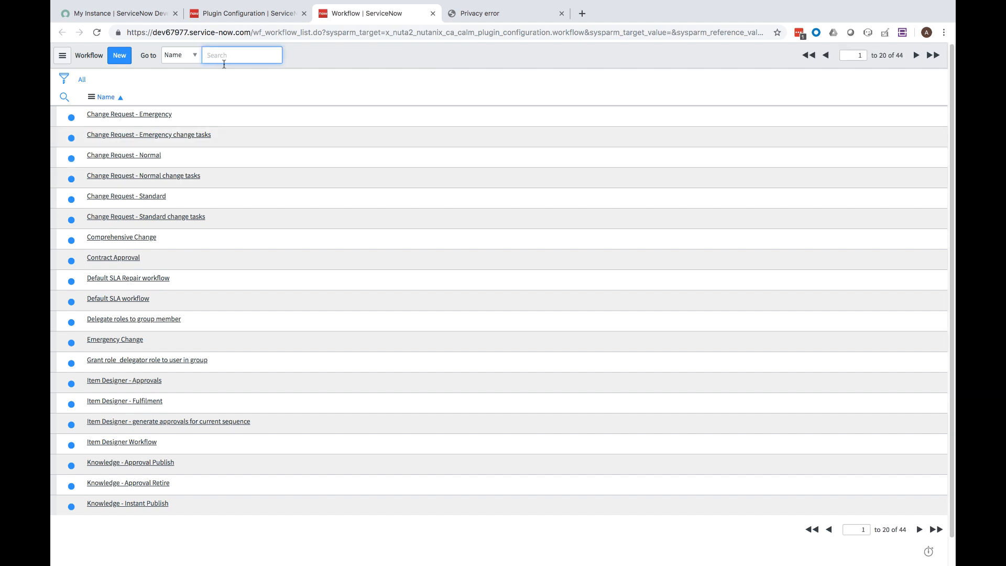
type("nutanix")
key("Return")
left_click(125, 135)
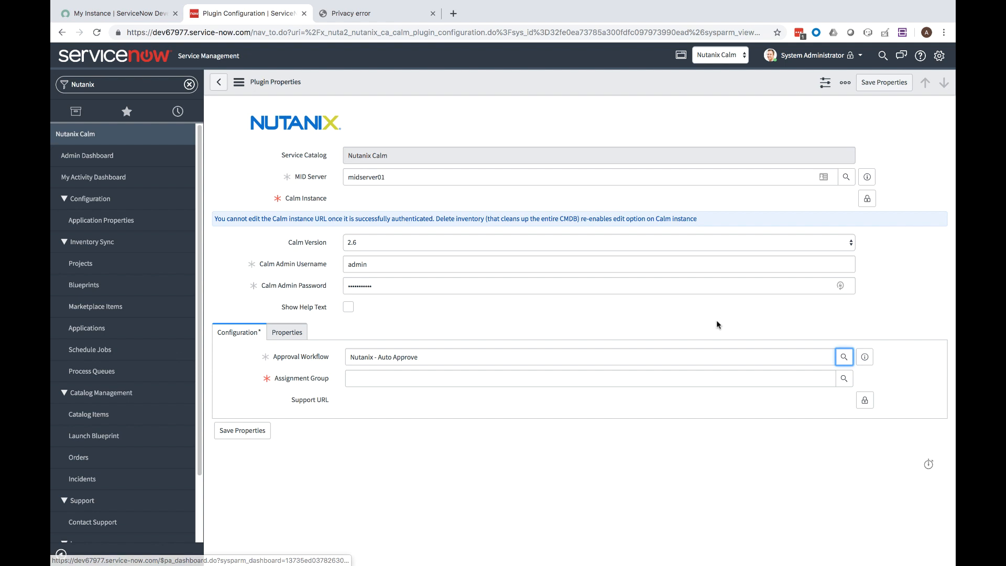
Look up the groups and set the plugin's assignment group to Domain Admins
left_click(843, 378)
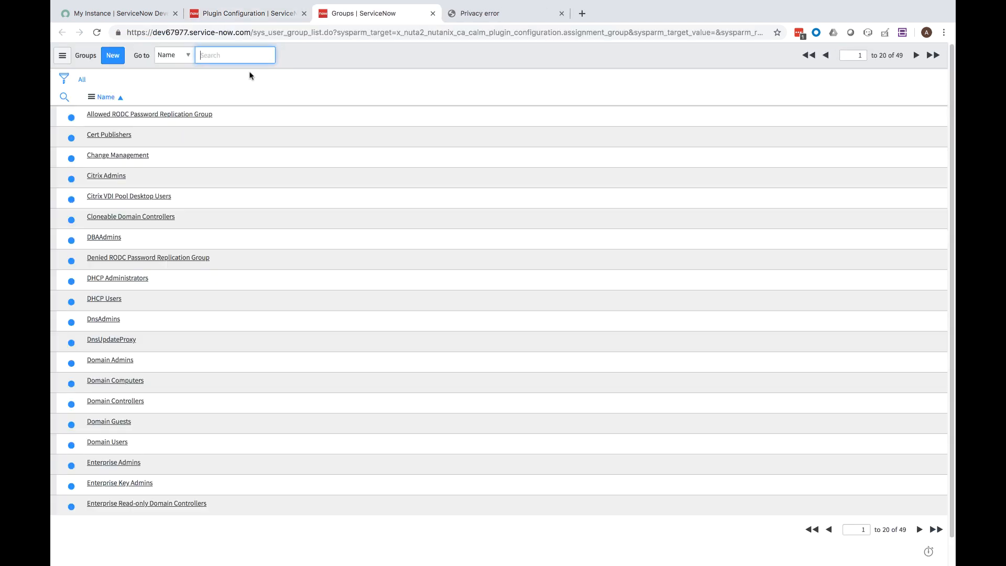
type("cab")
key("Return")
left_click(829, 550)
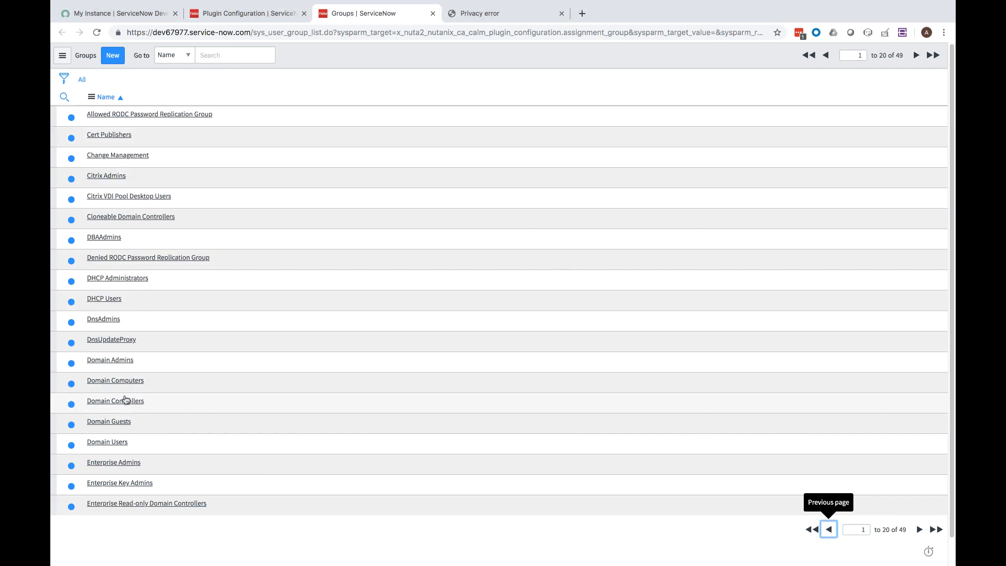
left_click(110, 360)
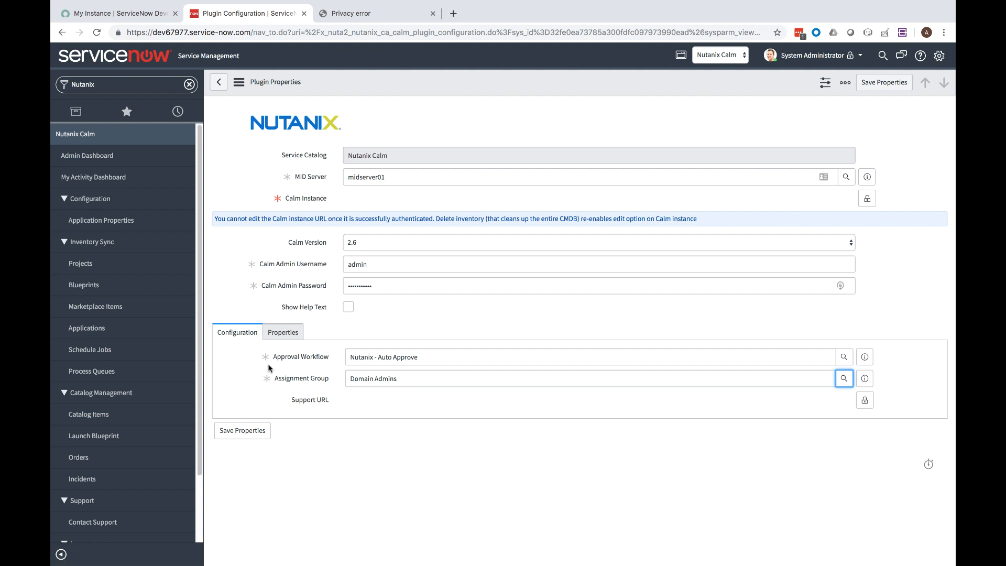
left_click(868, 199)
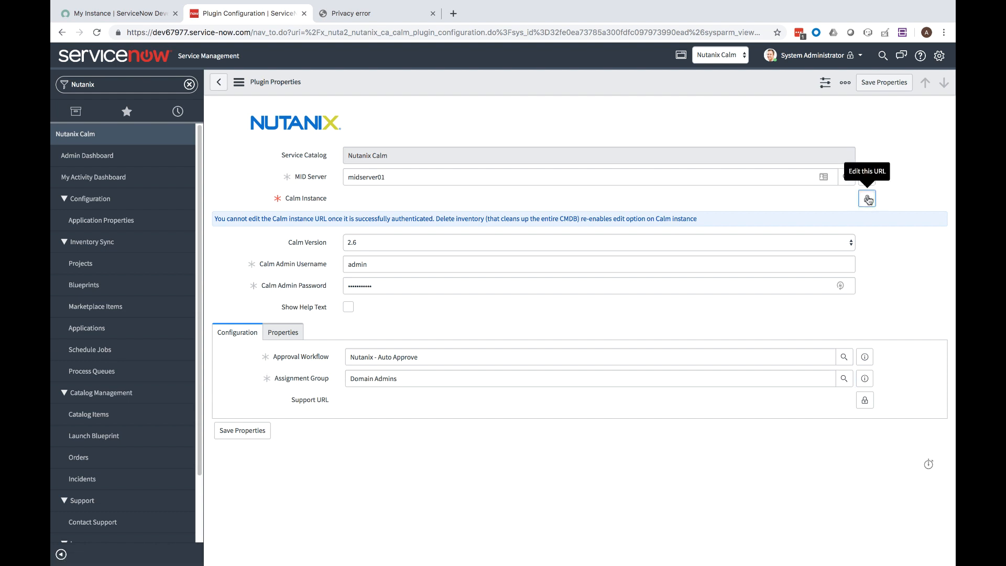
left_click(591, 200)
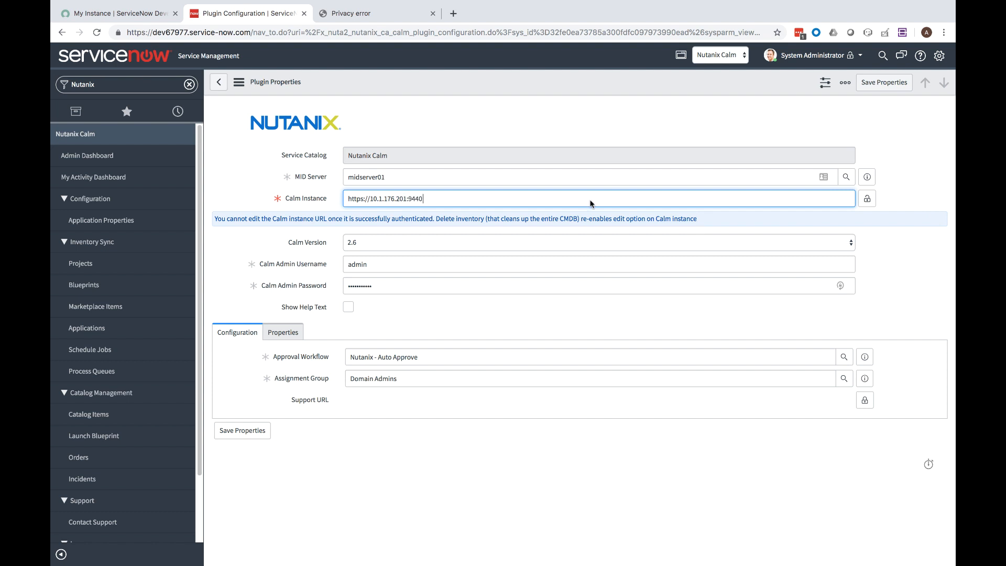
left_click(283, 334)
left_click(246, 388)
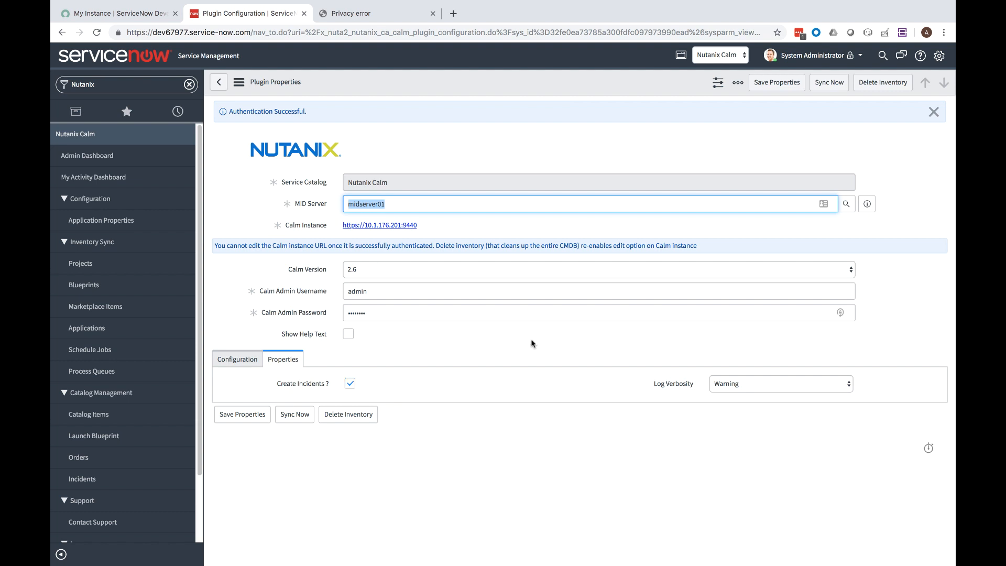
Switch the application scope to Global and run the Calm inventory sync, refreshing its process queues
left_click(714, 55)
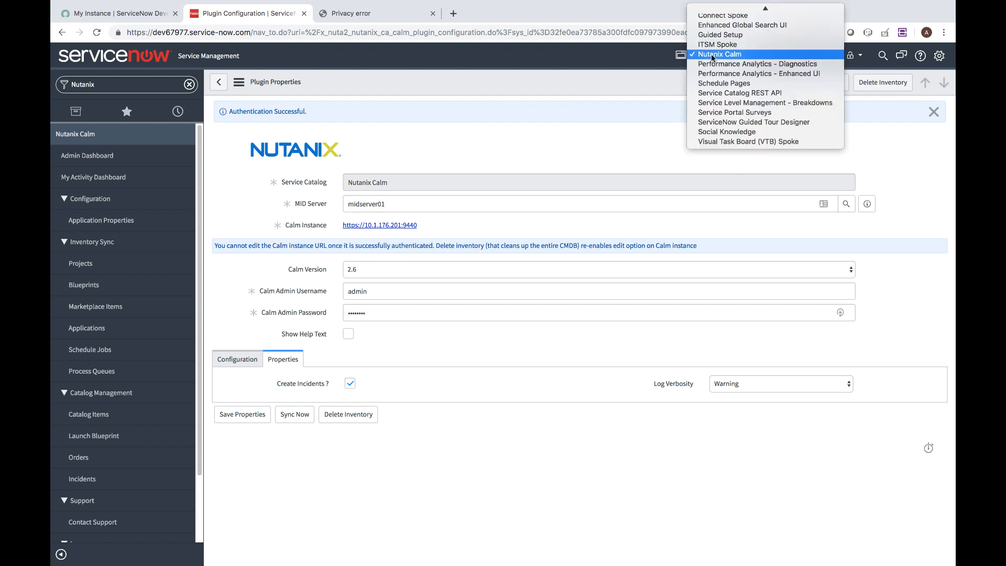
scroll(713, 58, "up", 3)
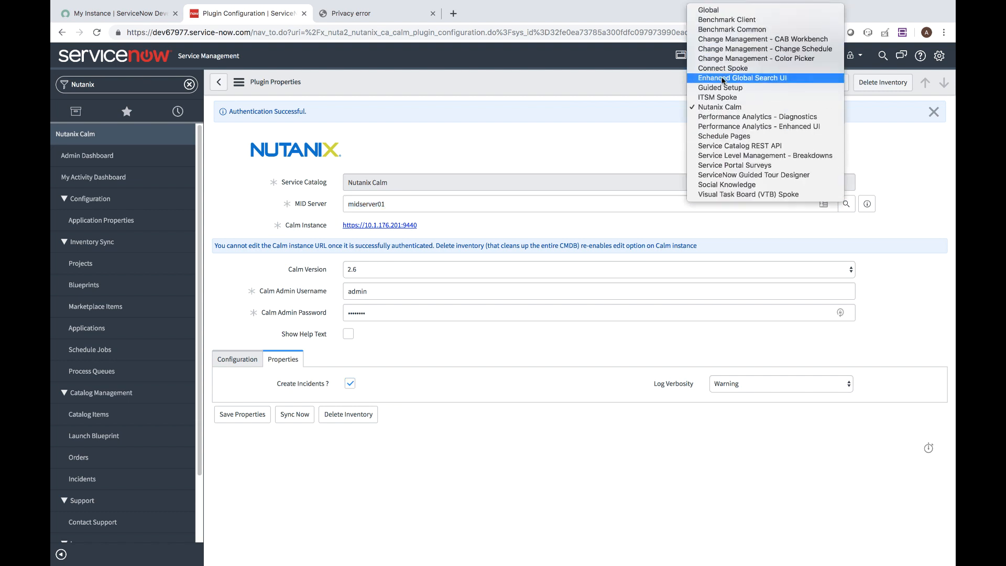
left_click(708, 10)
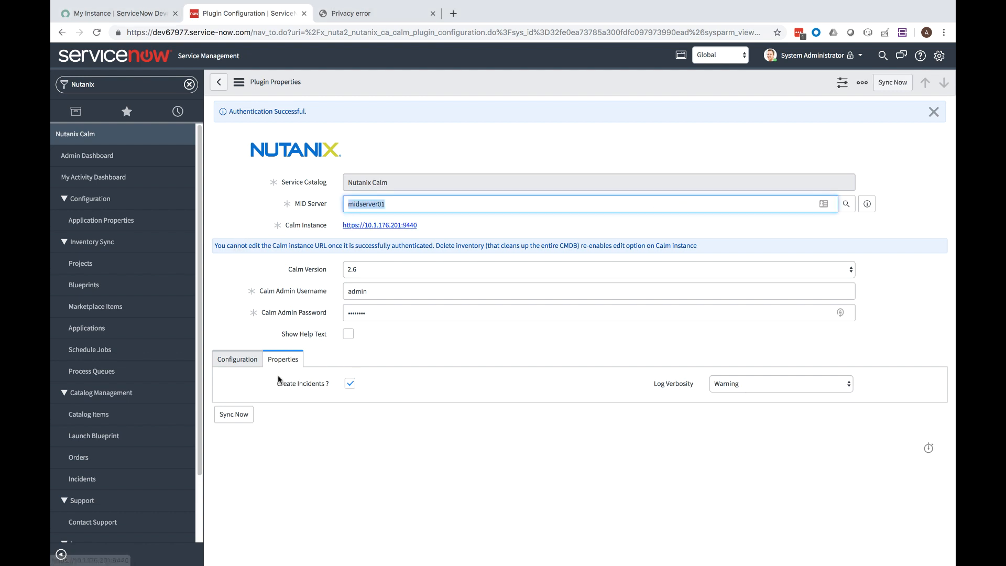
left_click(248, 414)
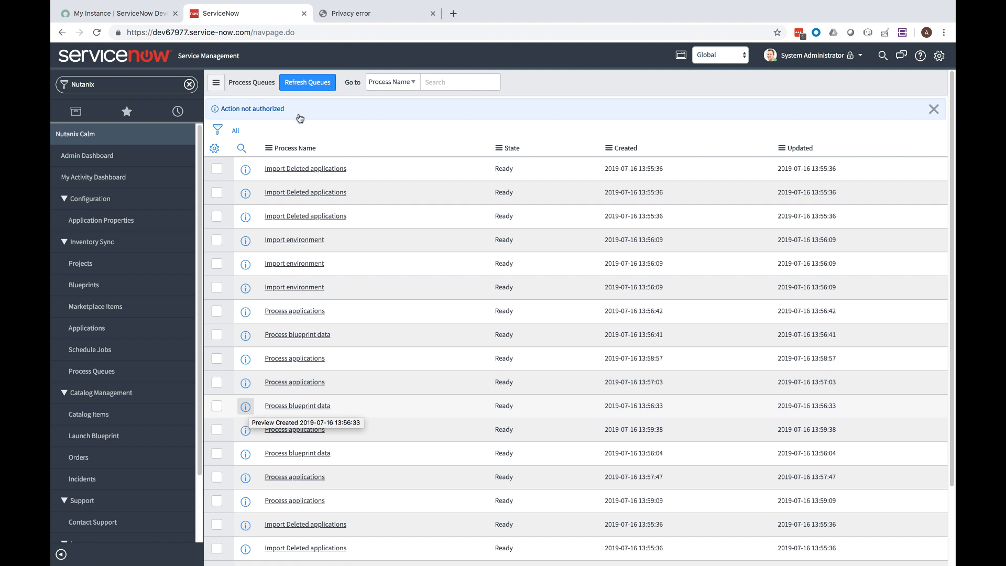
left_click(301, 83)
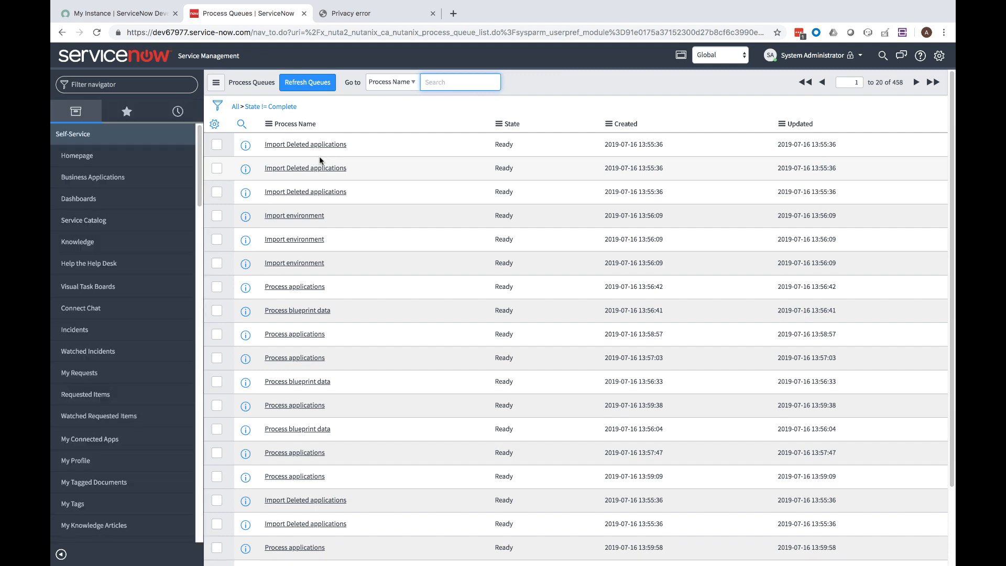
Filter the navigator for nutanix and review the projects imported by the inventory sync
left_click(156, 88)
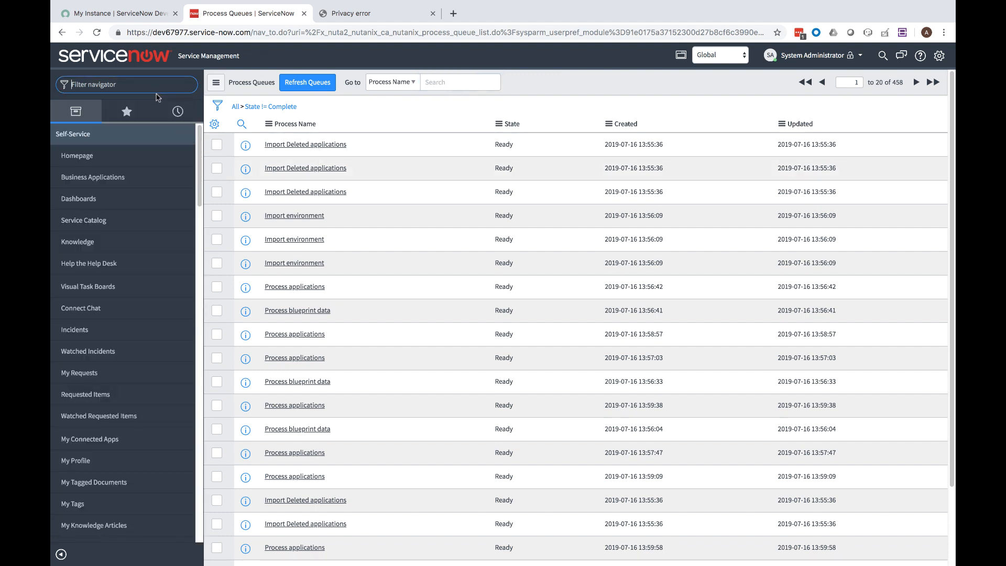
type("nutanix")
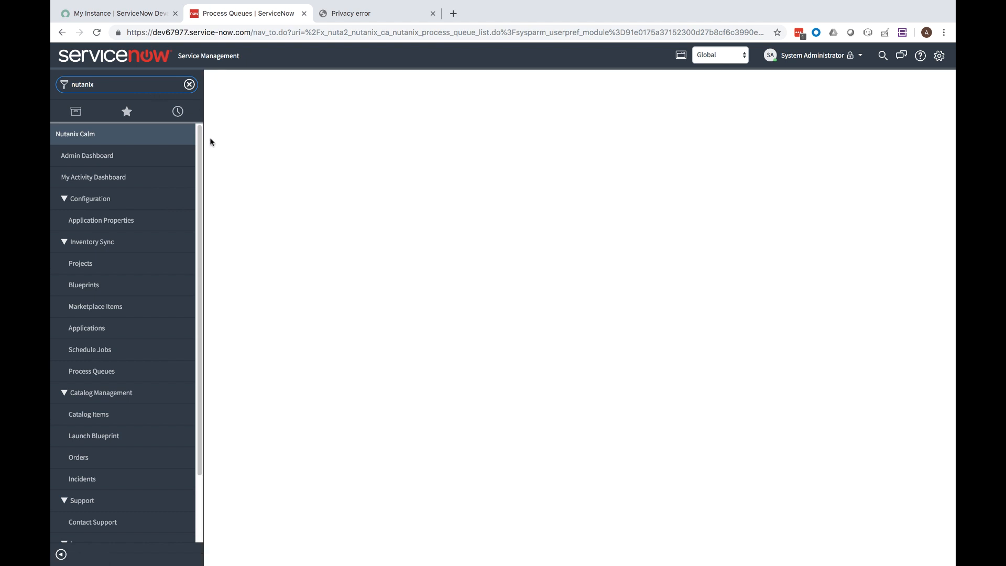
left_click(119, 264)
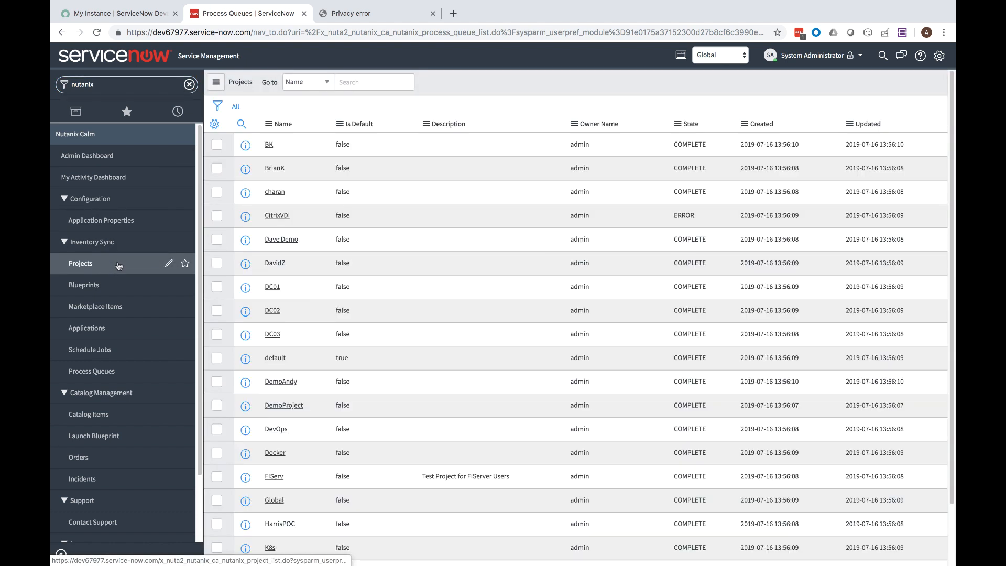
left_click(120, 285)
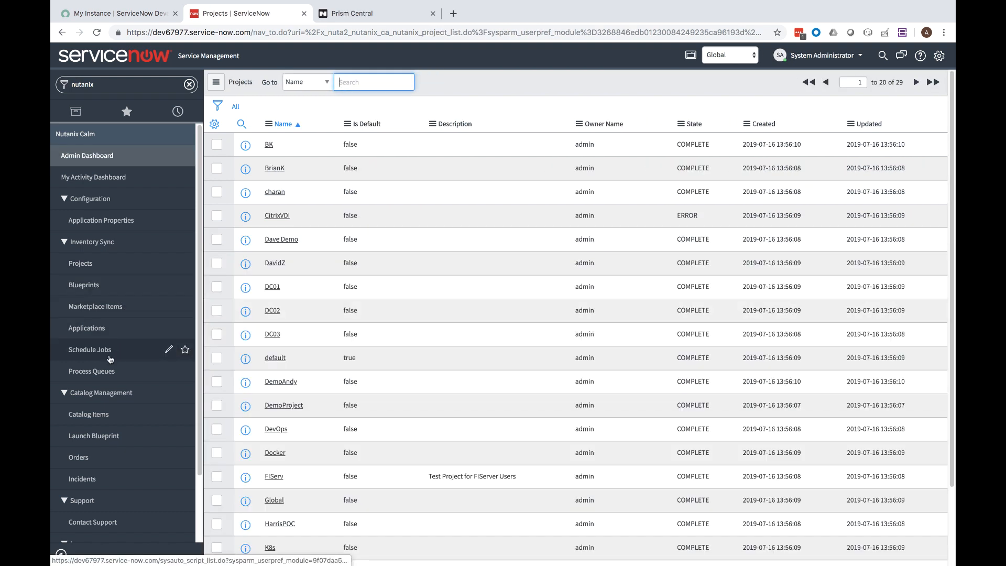
Open the Nutanix Calm catalog items and start a new catalog item
left_click(99, 419)
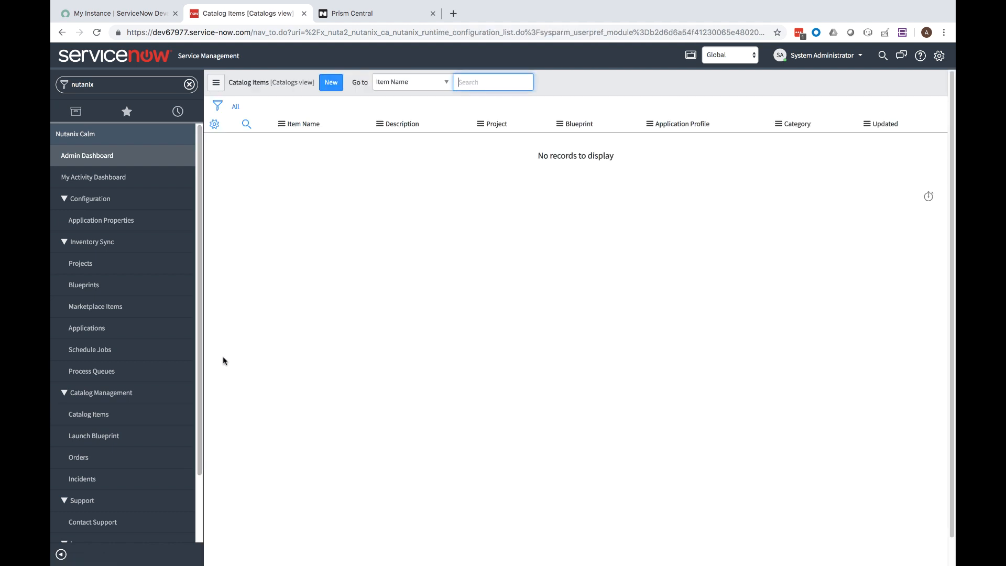
left_click(329, 84)
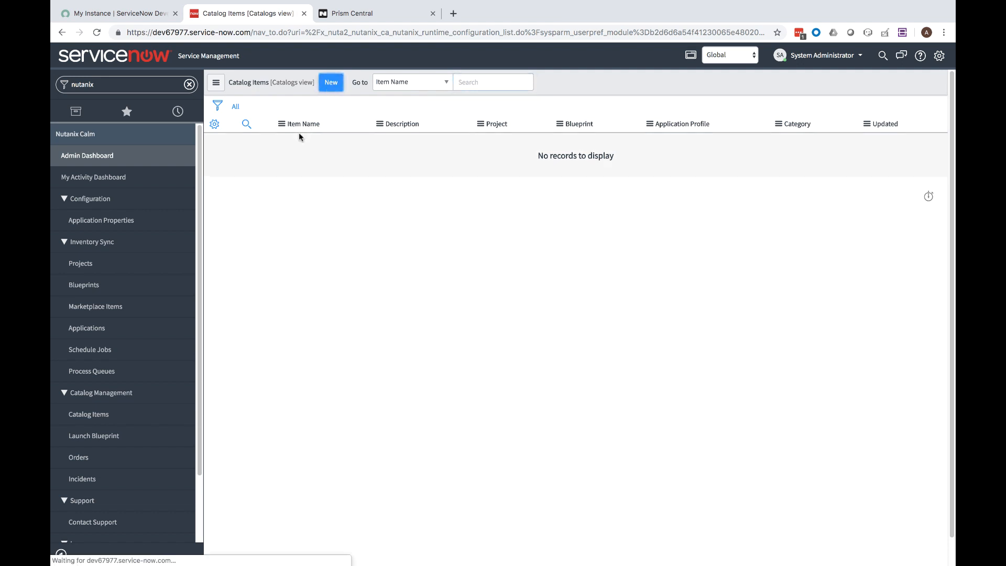